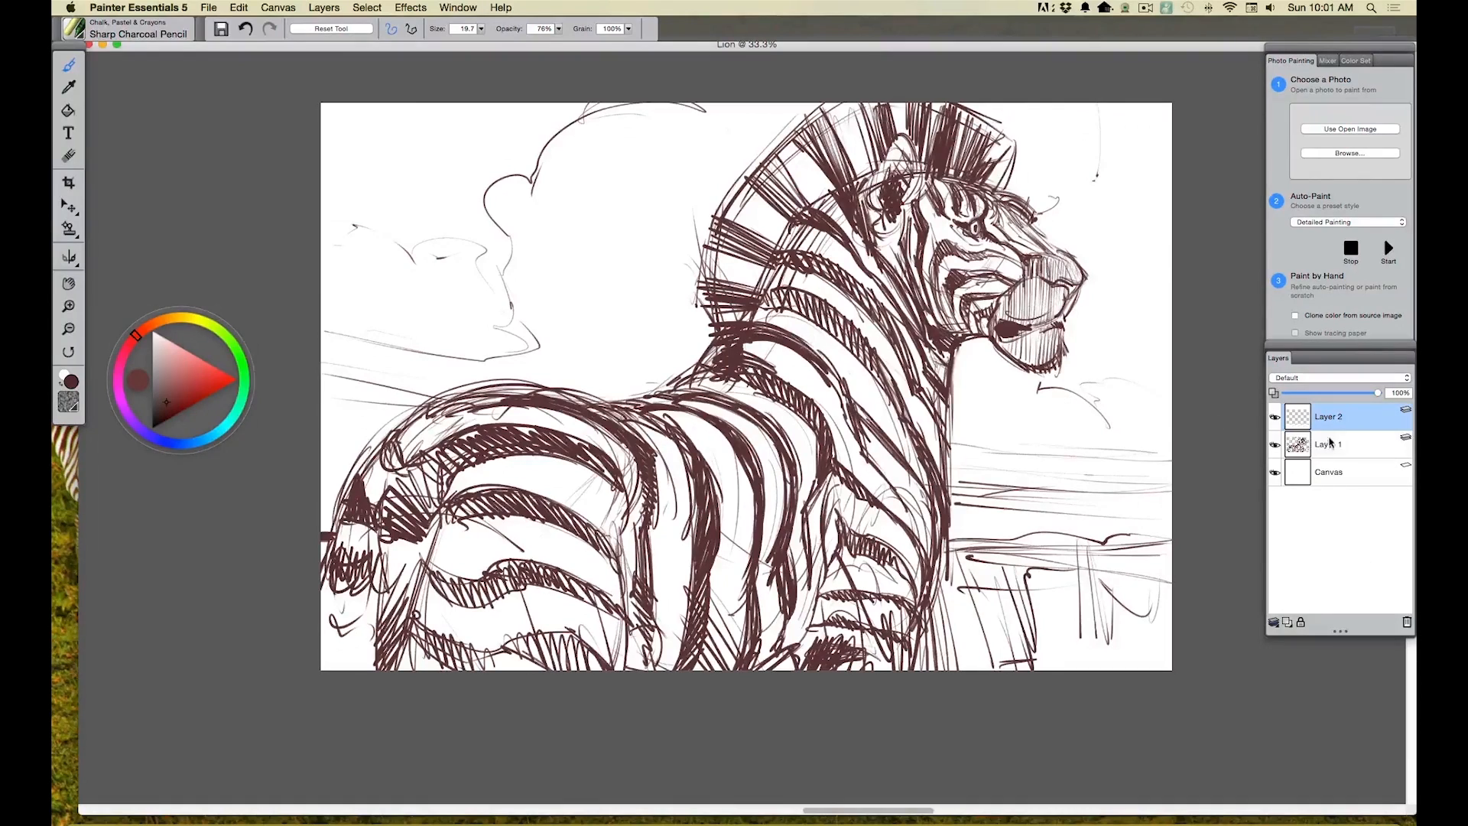
Fade the rough sketch on Layer 1 to below 24% opacity and make Layer 2 the active layer.
{"action": "left_click_drag", "start_coordinate": [1377, 393], "coordinate": [1312, 396]}
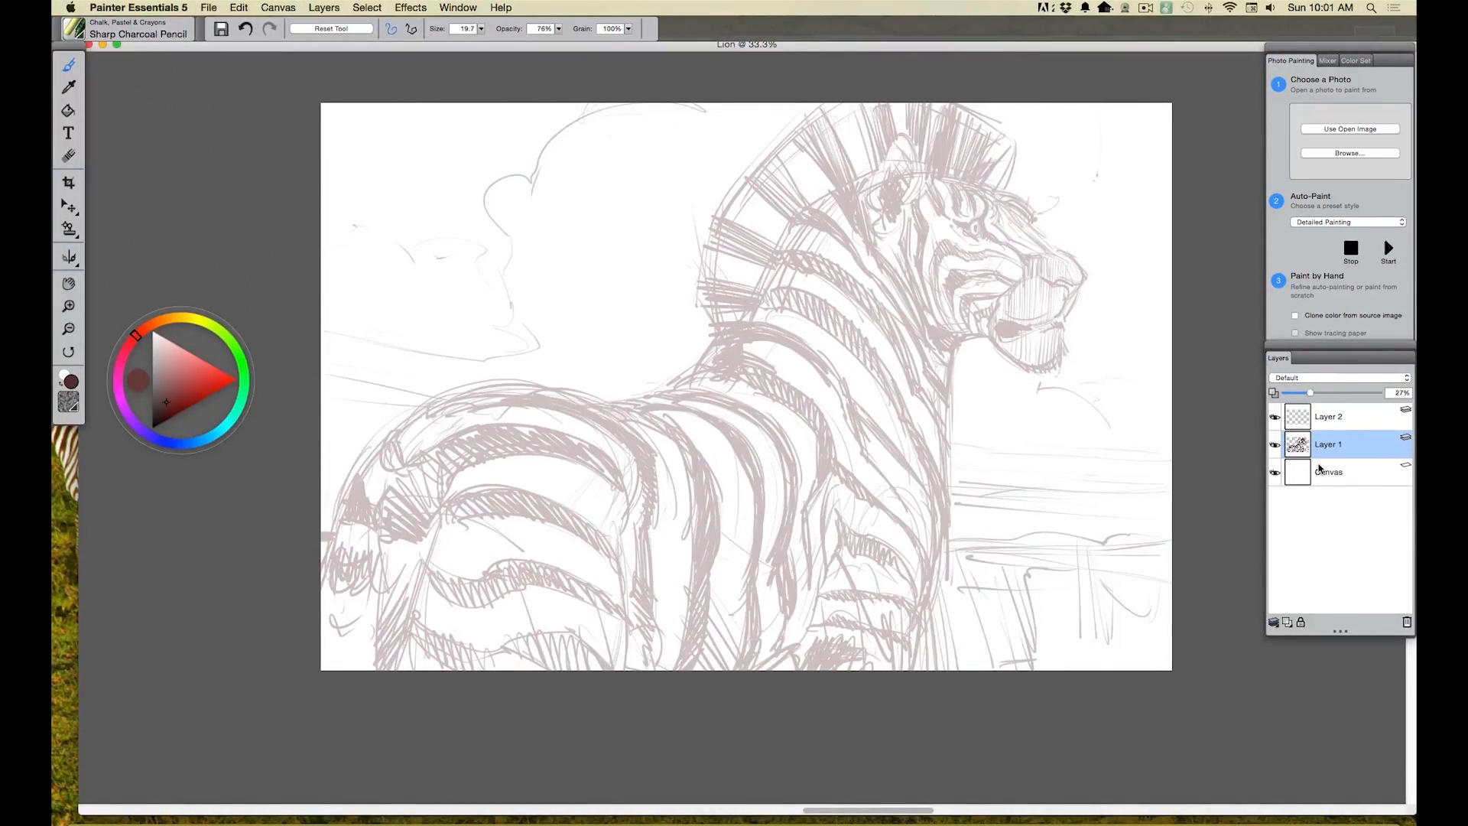
{"action": "left_click", "coordinate": [1328, 416]}
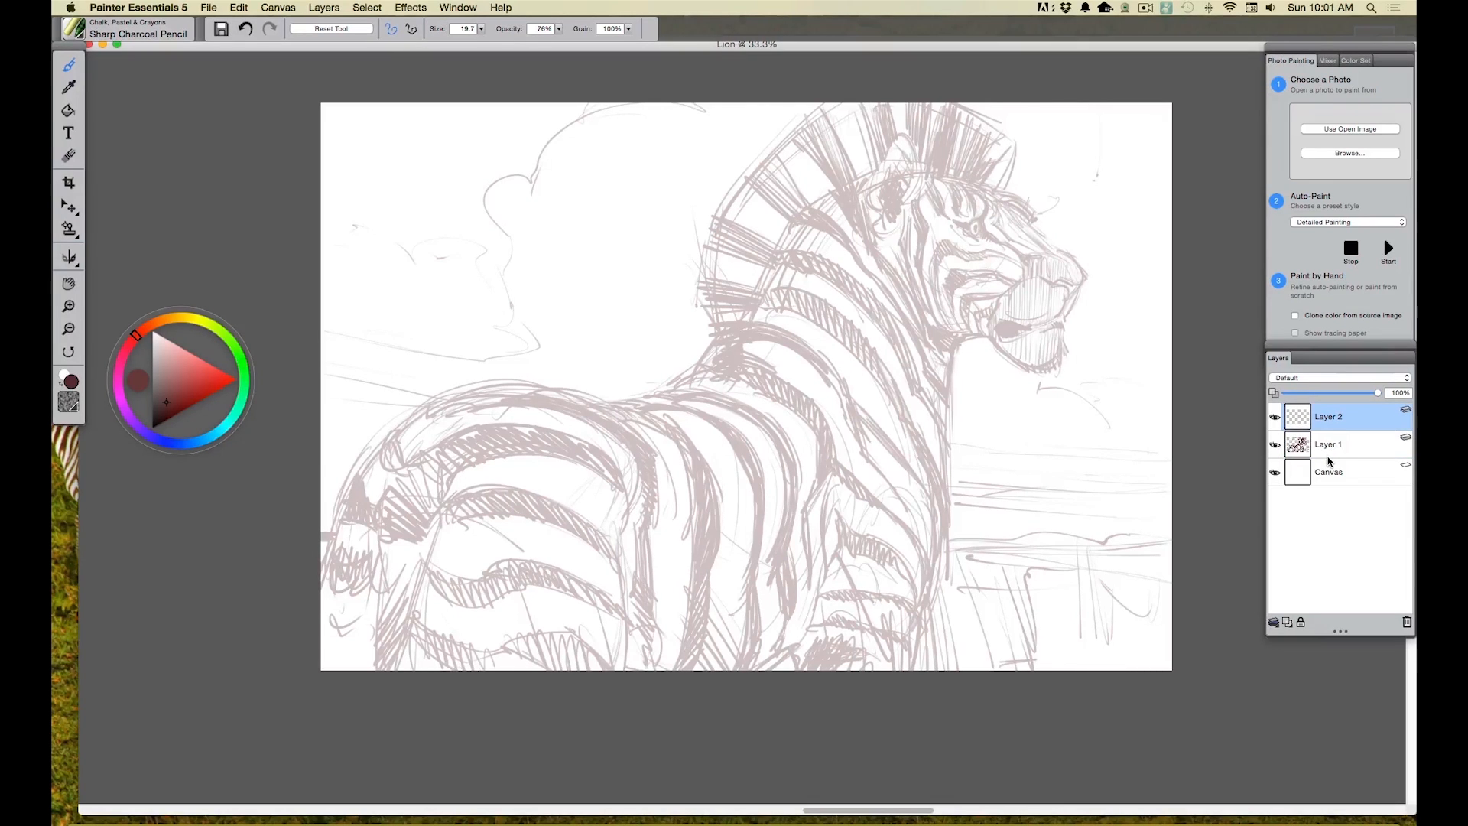
{"action": "left_click", "coordinate": [1327, 451]}
{"action": "left_click_drag", "start_coordinate": [1307, 393], "coordinate": [1303, 393]}
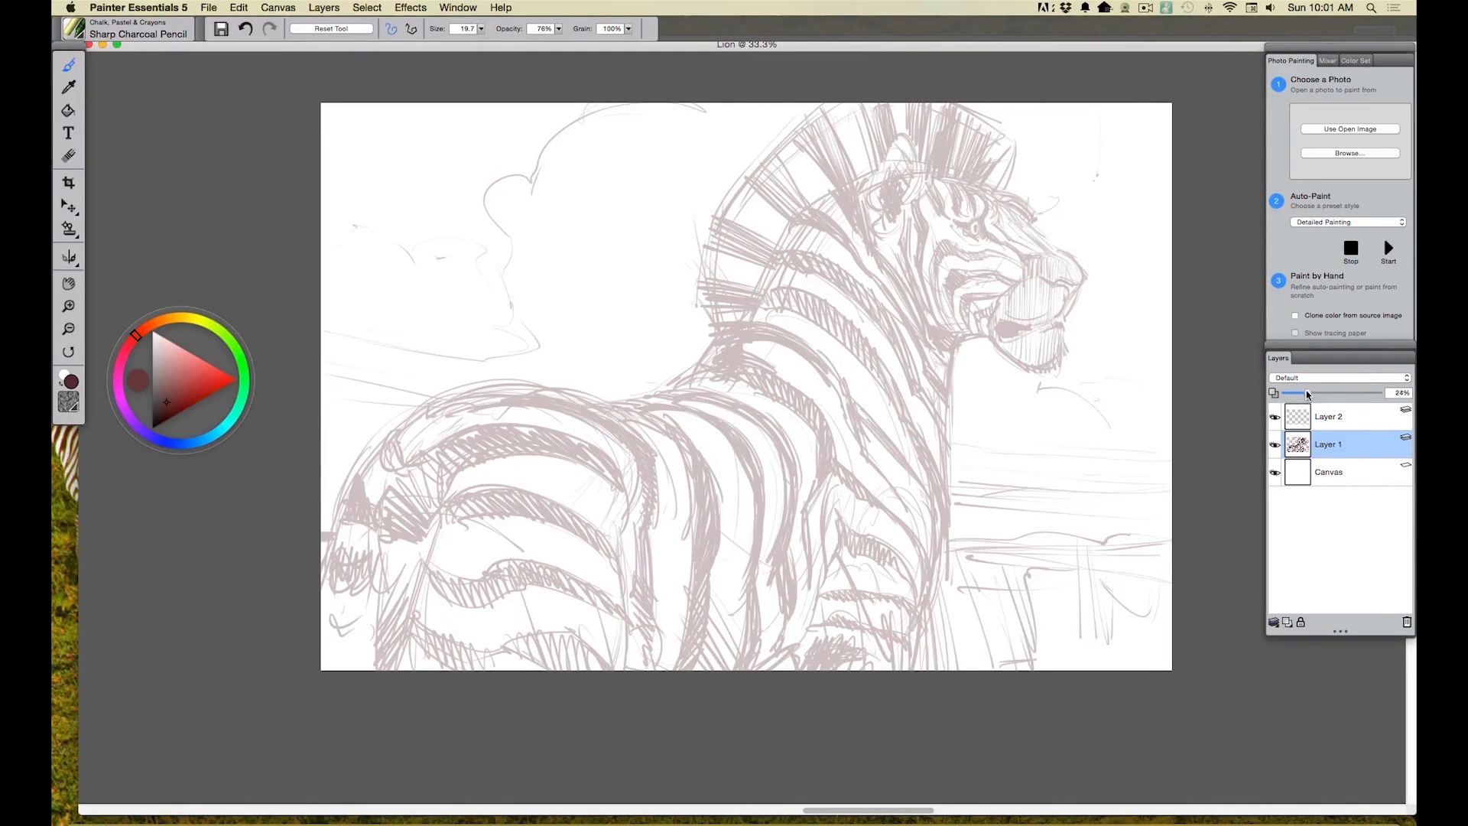
{"action": "left_click", "coordinate": [1333, 422]}
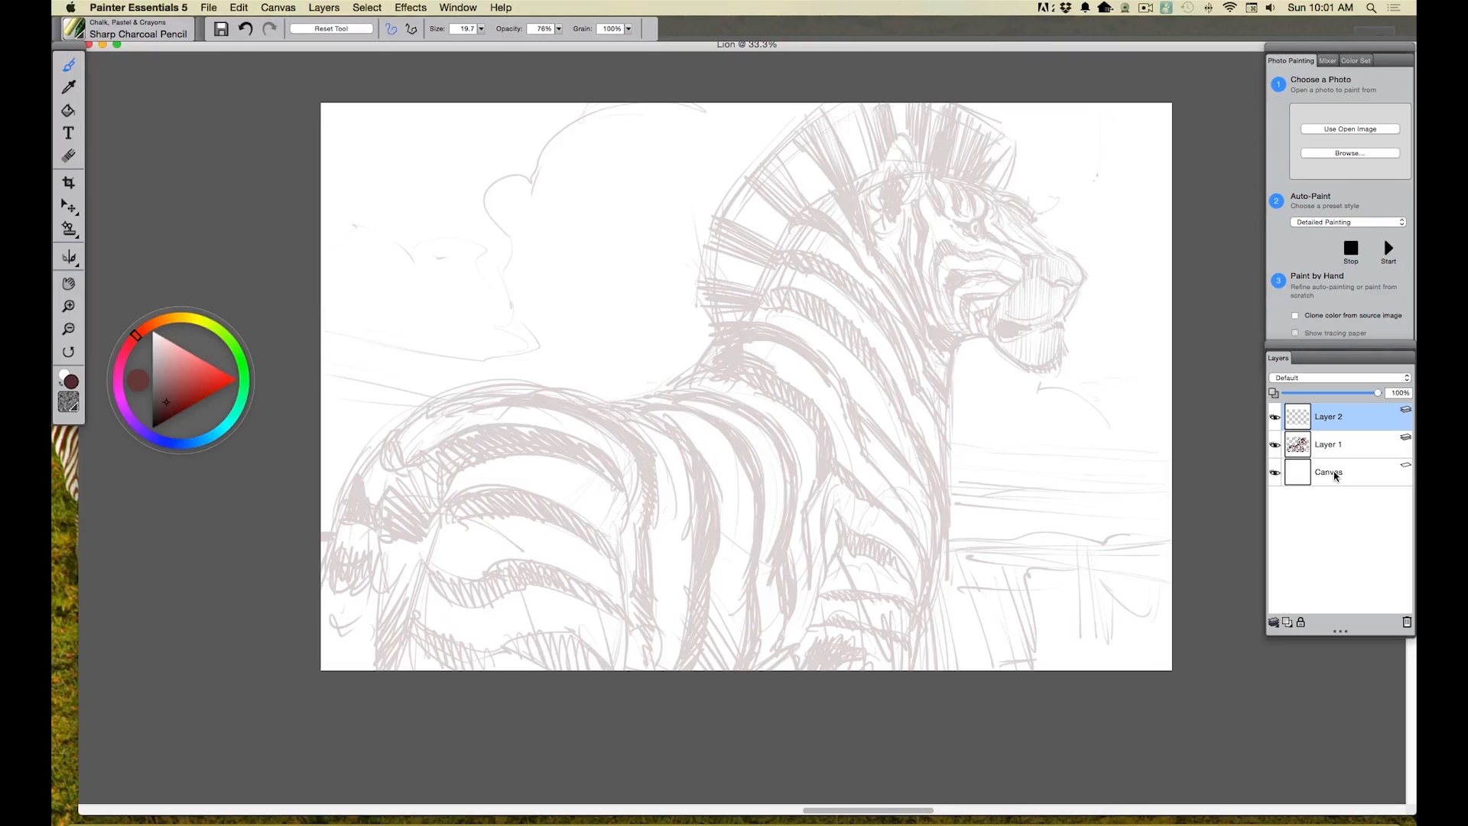
Set the Sharp Charcoal Pencil size to 9.5 and ink the lion's eye, ears, muzzle and head outline on Layer 2.
{"action": "key", "text": "super+equal"}
{"action": "mouse_move", "coordinate": [600, 468]}
{"action": "left_mouse_down"}
{"action": "mouse_move", "coordinate": [442, 547]}
{"action": "mouse_move", "coordinate": [433, 583]}
{"action": "mouse_move", "coordinate": [353, 630]}
{"action": "left_mouse_up"}
{"action": "left_click", "coordinate": [481, 29]}
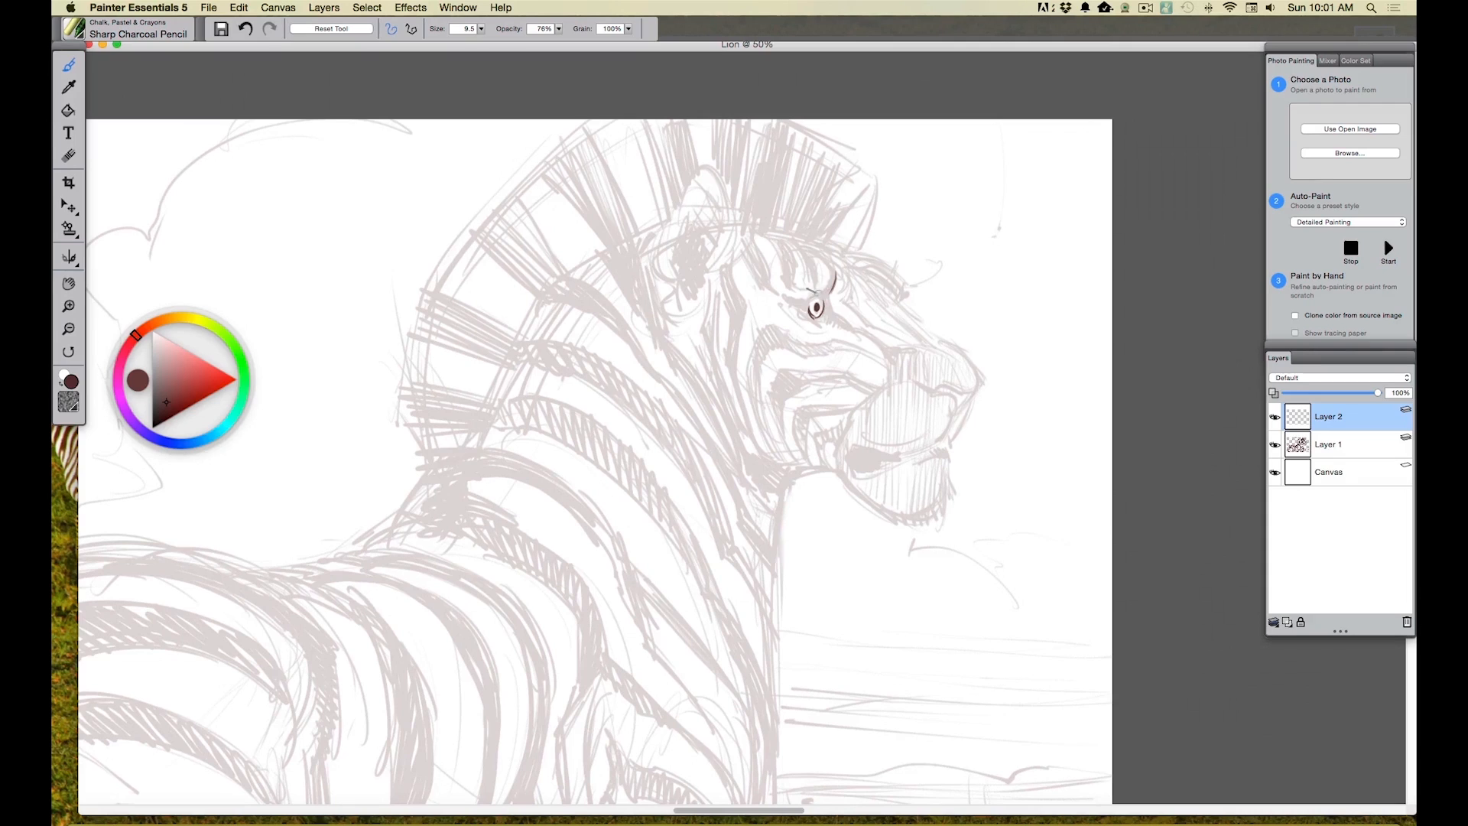
{"action": "mouse_move", "coordinate": [801, 292]}
{"action": "left_mouse_down"}
{"action": "mouse_move", "coordinate": [785, 294]}
{"action": "mouse_move", "coordinate": [818, 327]}
{"action": "left_mouse_up"}
{"action": "mouse_move", "coordinate": [787, 236]}
{"action": "left_mouse_down"}
{"action": "mouse_move", "coordinate": [747, 232]}
{"action": "mouse_move", "coordinate": [831, 211]}
{"action": "left_mouse_up"}
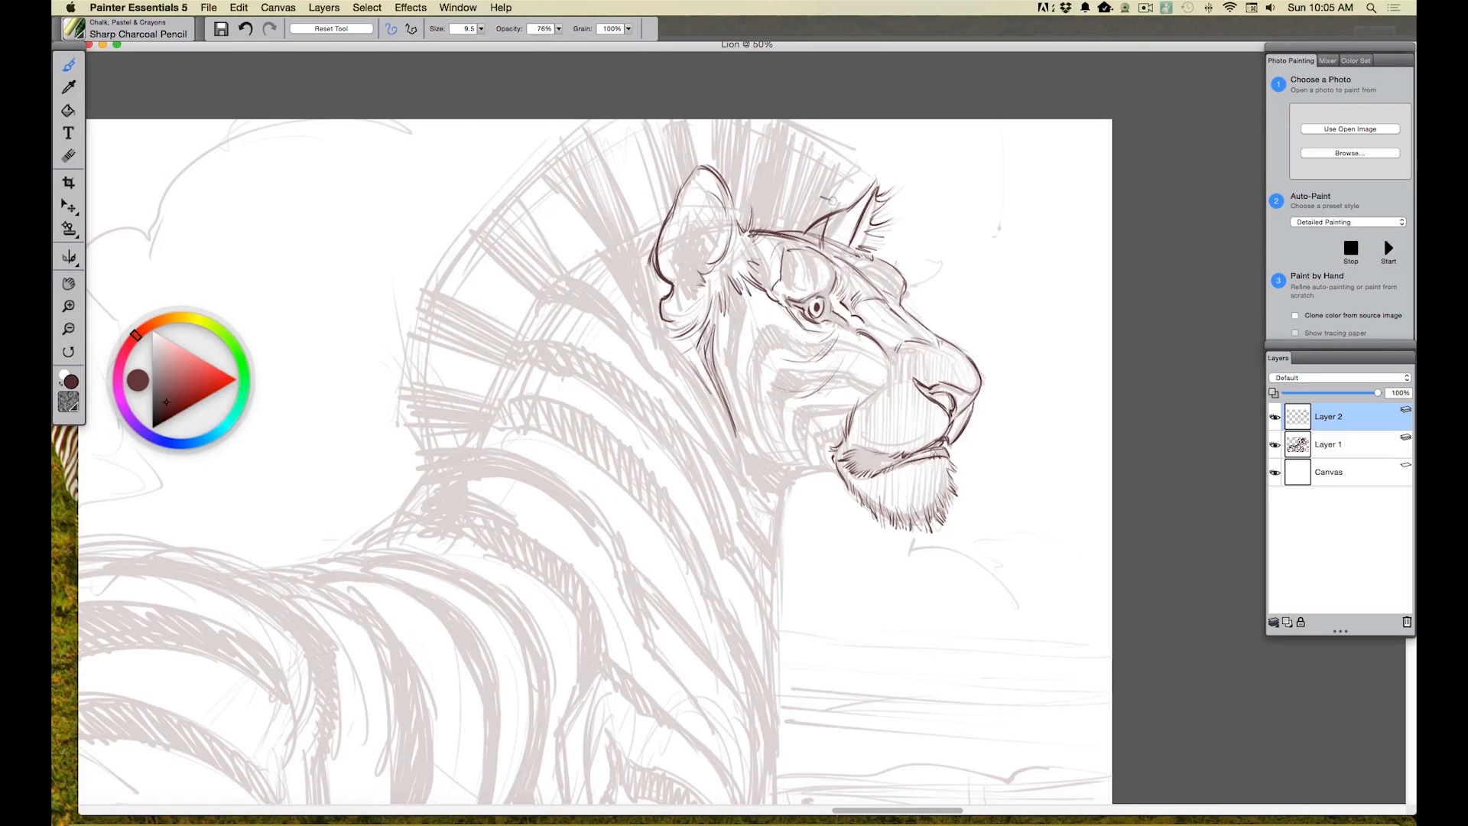
Clean up the lines by the far ear and ink the upright mane strands between the two ears.
{"action": "key", "text": "n"}
{"action": "mouse_move", "coordinate": [788, 216]}
{"action": "left_mouse_down"}
{"action": "mouse_move", "coordinate": [772, 181]}
{"action": "mouse_move", "coordinate": [826, 226]}
{"action": "left_mouse_up"}
{"action": "key", "text": "b"}
{"action": "left_click_drag", "start_coordinate": [837, 196], "coordinate": [824, 211]}
{"action": "left_click_drag", "start_coordinate": [847, 161], "coordinate": [813, 220]}
{"action": "mouse_move", "coordinate": [841, 162]}
{"action": "left_mouse_down"}
{"action": "mouse_move", "coordinate": [818, 203]}
{"action": "mouse_move", "coordinate": [824, 167]}
{"action": "mouse_move", "coordinate": [792, 178]}
{"action": "left_mouse_up"}
{"action": "left_click_drag", "start_coordinate": [812, 129], "coordinate": [749, 178]}
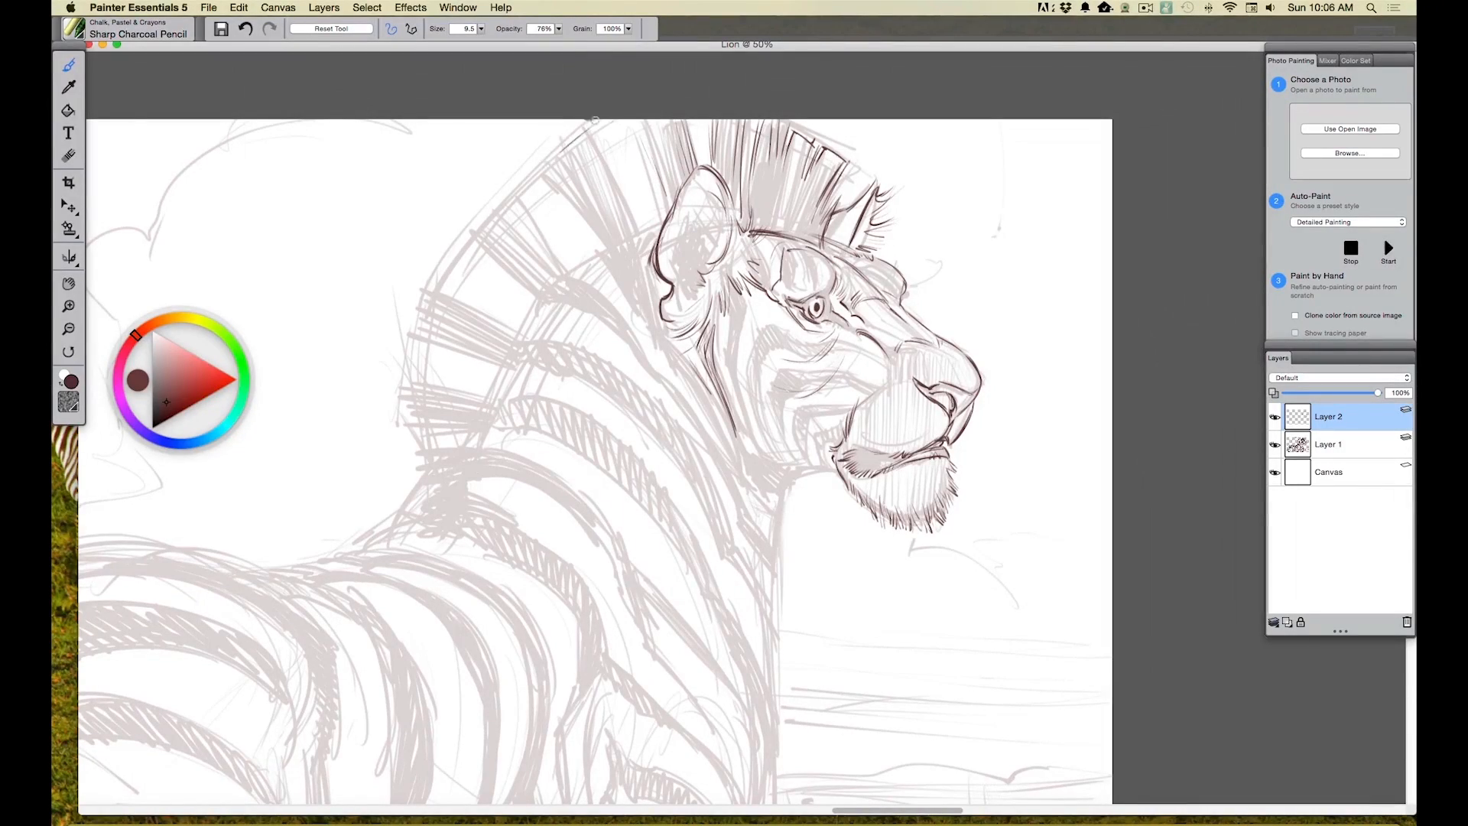
Ink the mane's outer edge down the back of the neck and fill its dark bands with hair strokes.
{"action": "mouse_move", "coordinate": [595, 120]}
{"action": "left_mouse_down"}
{"action": "mouse_move", "coordinate": [542, 161]}
{"action": "mouse_move", "coordinate": [544, 178]}
{"action": "mouse_move", "coordinate": [560, 142]}
{"action": "mouse_move", "coordinate": [563, 163]}
{"action": "mouse_move", "coordinate": [539, 162]}
{"action": "mouse_move", "coordinate": [559, 197]}
{"action": "mouse_move", "coordinate": [522, 176]}
{"action": "mouse_move", "coordinate": [530, 188]}
{"action": "mouse_move", "coordinate": [491, 195]}
{"action": "mouse_move", "coordinate": [476, 243]}
{"action": "mouse_move", "coordinate": [489, 258]}
{"action": "mouse_move", "coordinate": [458, 243]}
{"action": "mouse_move", "coordinate": [436, 282]}
{"action": "mouse_move", "coordinate": [465, 294]}
{"action": "mouse_move", "coordinate": [416, 289]}
{"action": "mouse_move", "coordinate": [422, 307]}
{"action": "mouse_move", "coordinate": [412, 289]}
{"action": "mouse_move", "coordinate": [413, 511]}
{"action": "mouse_move", "coordinate": [477, 451]}
{"action": "mouse_move", "coordinate": [457, 535]}
{"action": "mouse_move", "coordinate": [419, 505]}
{"action": "mouse_move", "coordinate": [388, 553]}
{"action": "mouse_move", "coordinate": [432, 544]}
{"action": "mouse_move", "coordinate": [372, 554]}
{"action": "mouse_move", "coordinate": [441, 495]}
{"action": "mouse_move", "coordinate": [459, 544]}
{"action": "mouse_move", "coordinate": [428, 552]}
{"action": "mouse_move", "coordinate": [430, 489]}
{"action": "left_mouse_up"}
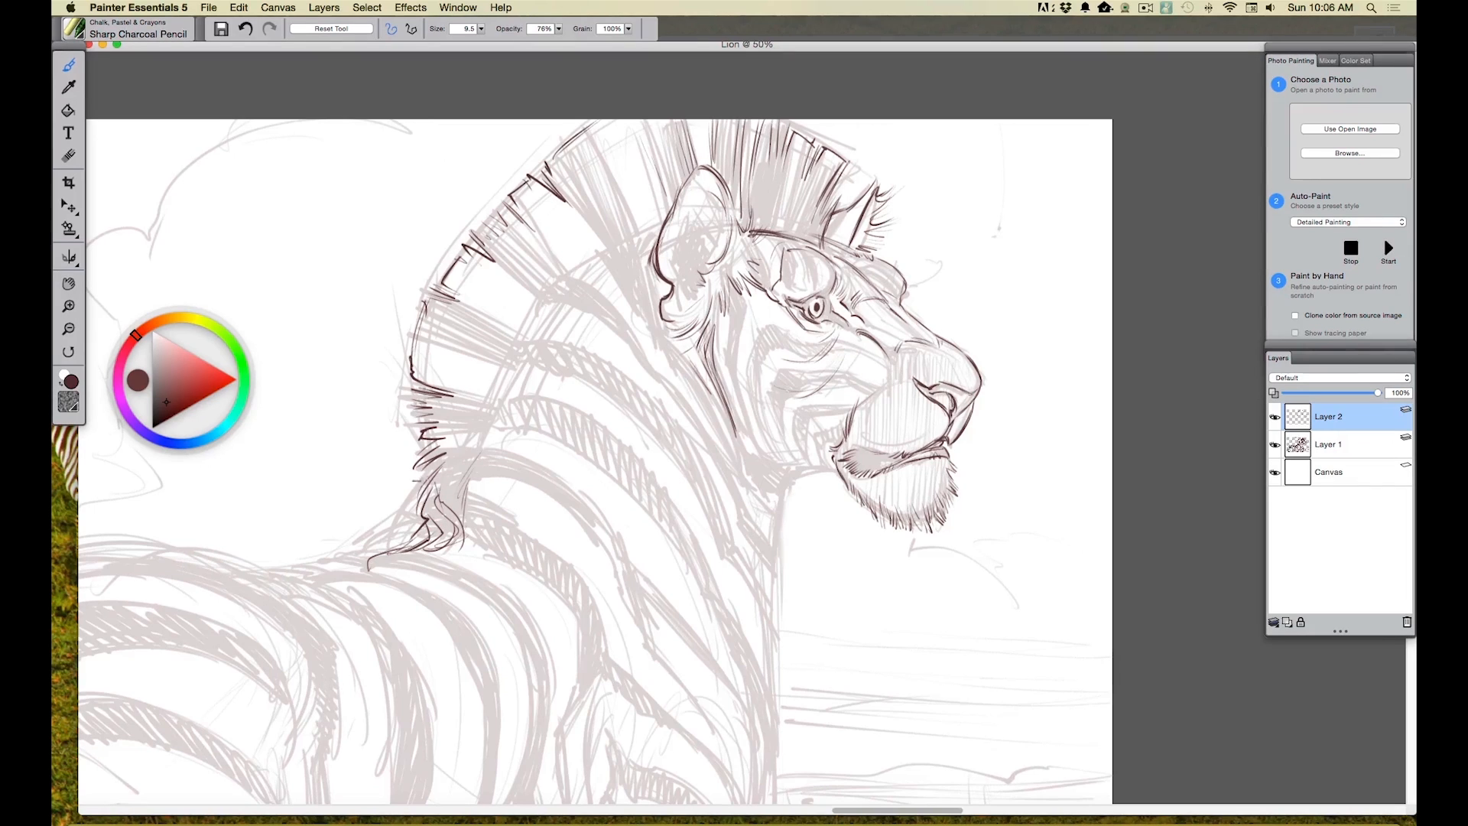
{"action": "mouse_move", "coordinate": [433, 460]}
{"action": "left_mouse_down"}
{"action": "mouse_move", "coordinate": [475, 451]}
{"action": "mouse_move", "coordinate": [442, 491]}
{"action": "left_mouse_up"}
{"action": "mouse_move", "coordinate": [442, 291]}
{"action": "left_mouse_down"}
{"action": "mouse_move", "coordinate": [520, 341]}
{"action": "mouse_move", "coordinate": [526, 319]}
{"action": "left_mouse_up"}
{"action": "mouse_move", "coordinate": [495, 263]}
{"action": "left_mouse_down"}
{"action": "mouse_move", "coordinate": [546, 306]}
{"action": "mouse_move", "coordinate": [514, 273]}
{"action": "left_mouse_up"}
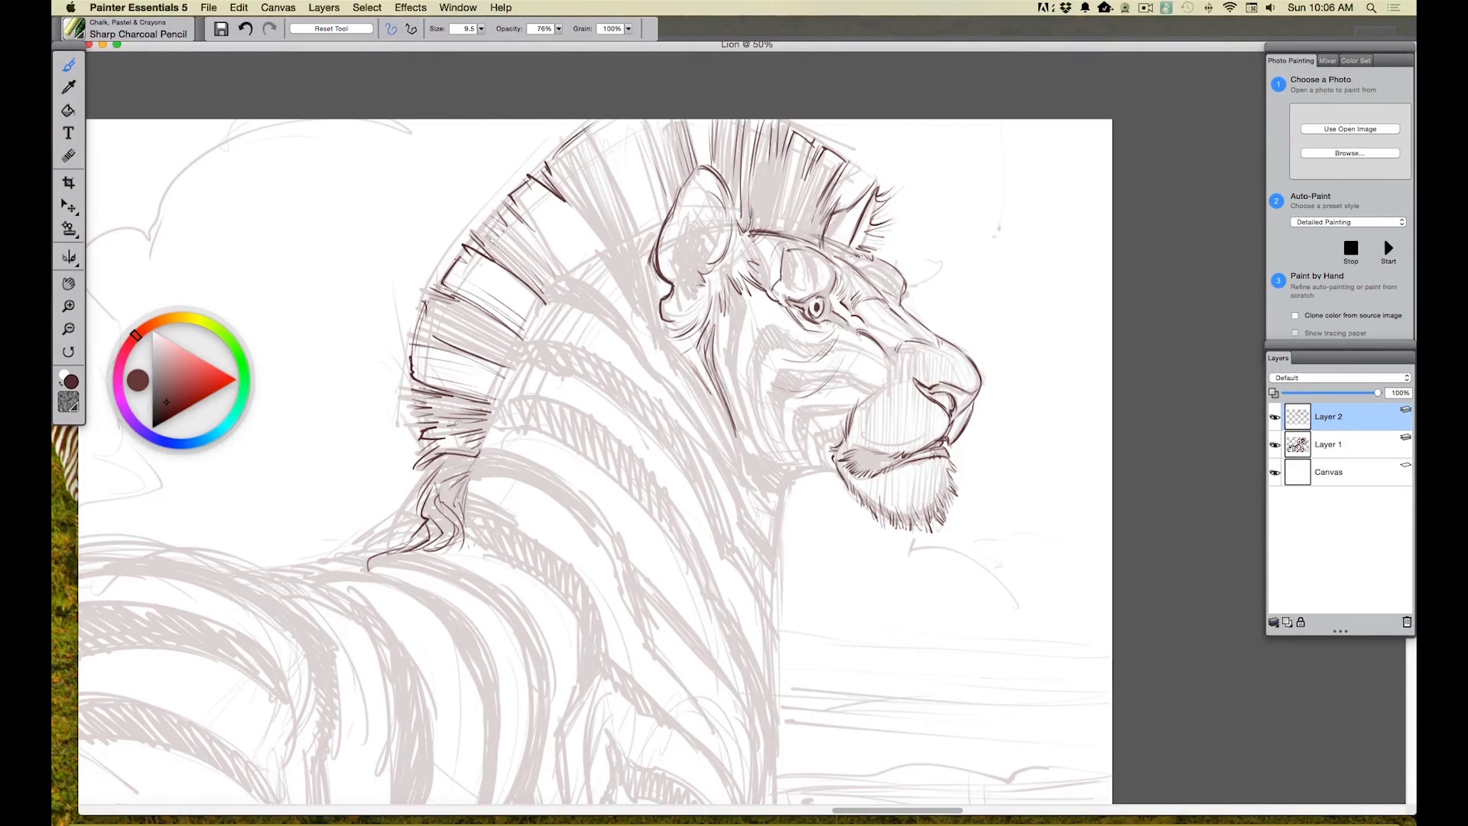
Ink the jaw line from the cheek to the mouth, with short fur strokes on the cheek and under the jaw.
{"action": "mouse_move", "coordinate": [743, 445]}
{"action": "left_mouse_down"}
{"action": "mouse_move", "coordinate": [771, 468]}
{"action": "mouse_move", "coordinate": [739, 445]}
{"action": "left_mouse_up"}
{"action": "left_click_drag", "start_coordinate": [831, 468], "coordinate": [796, 472]}
{"action": "left_click_drag", "start_coordinate": [823, 449], "coordinate": [832, 467]}
{"action": "left_click_drag", "start_coordinate": [786, 418], "coordinate": [826, 440]}
{"action": "mouse_move", "coordinate": [799, 425]}
{"action": "left_mouse_down"}
{"action": "mouse_move", "coordinate": [787, 429]}
{"action": "mouse_move", "coordinate": [797, 505]}
{"action": "mouse_move", "coordinate": [784, 503]}
{"action": "left_mouse_up"}
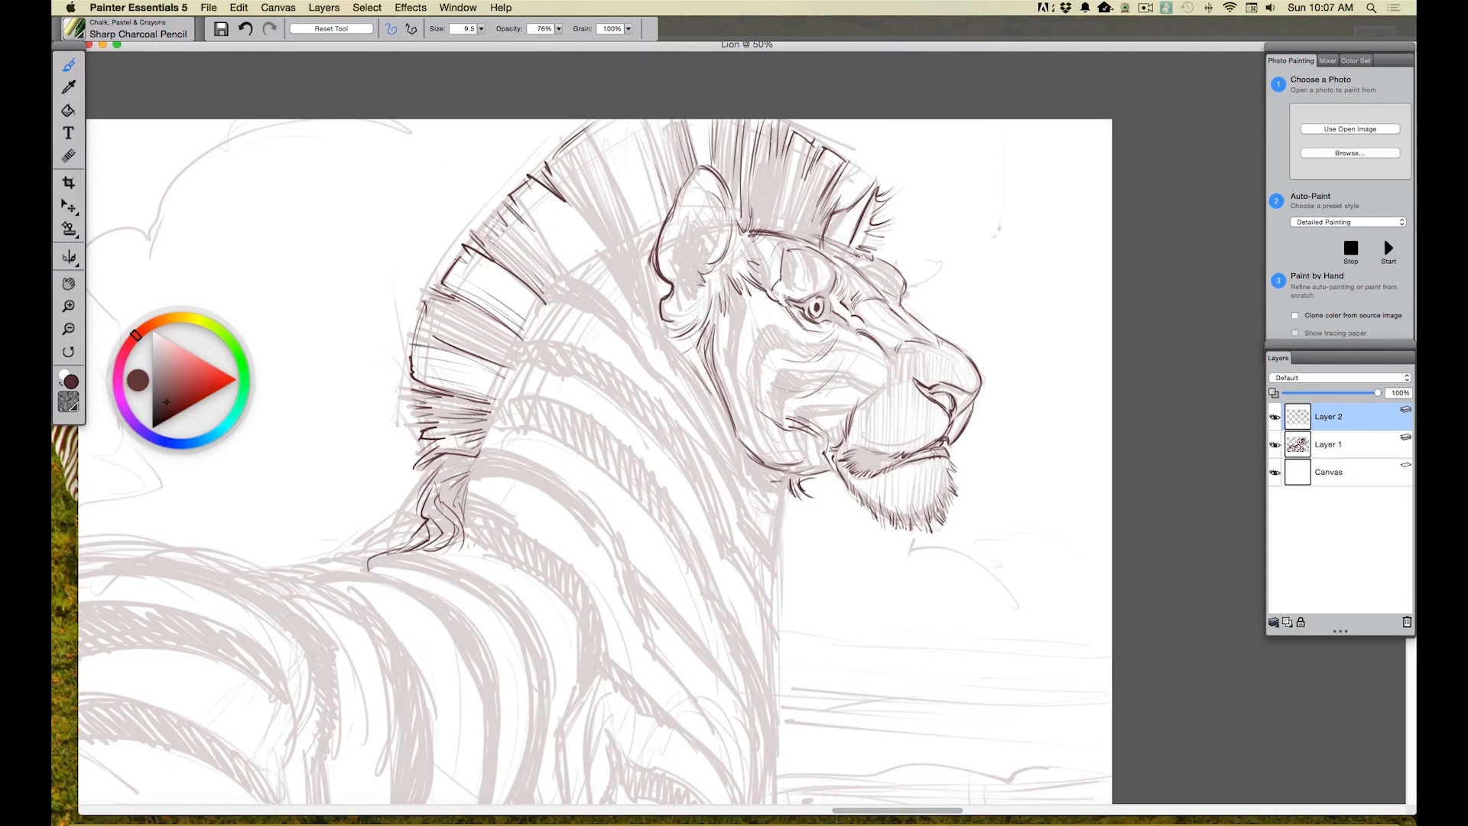
Ink the fur behind the cheek and under the jaw, continuing into the upper throat line.
{"action": "mouse_move", "coordinate": [799, 482]}
{"action": "left_mouse_down"}
{"action": "mouse_move", "coordinate": [773, 502]}
{"action": "mouse_move", "coordinate": [776, 534]}
{"action": "mouse_move", "coordinate": [764, 529]}
{"action": "left_mouse_up"}
{"action": "left_click_drag", "start_coordinate": [768, 450], "coordinate": [730, 486]}
{"action": "left_click_drag", "start_coordinate": [740, 424], "coordinate": [725, 460]}
{"action": "mouse_move", "coordinate": [737, 398]}
{"action": "left_mouse_down"}
{"action": "mouse_move", "coordinate": [723, 463]}
{"action": "mouse_move", "coordinate": [761, 497]}
{"action": "mouse_move", "coordinate": [780, 599]}
{"action": "left_mouse_up"}
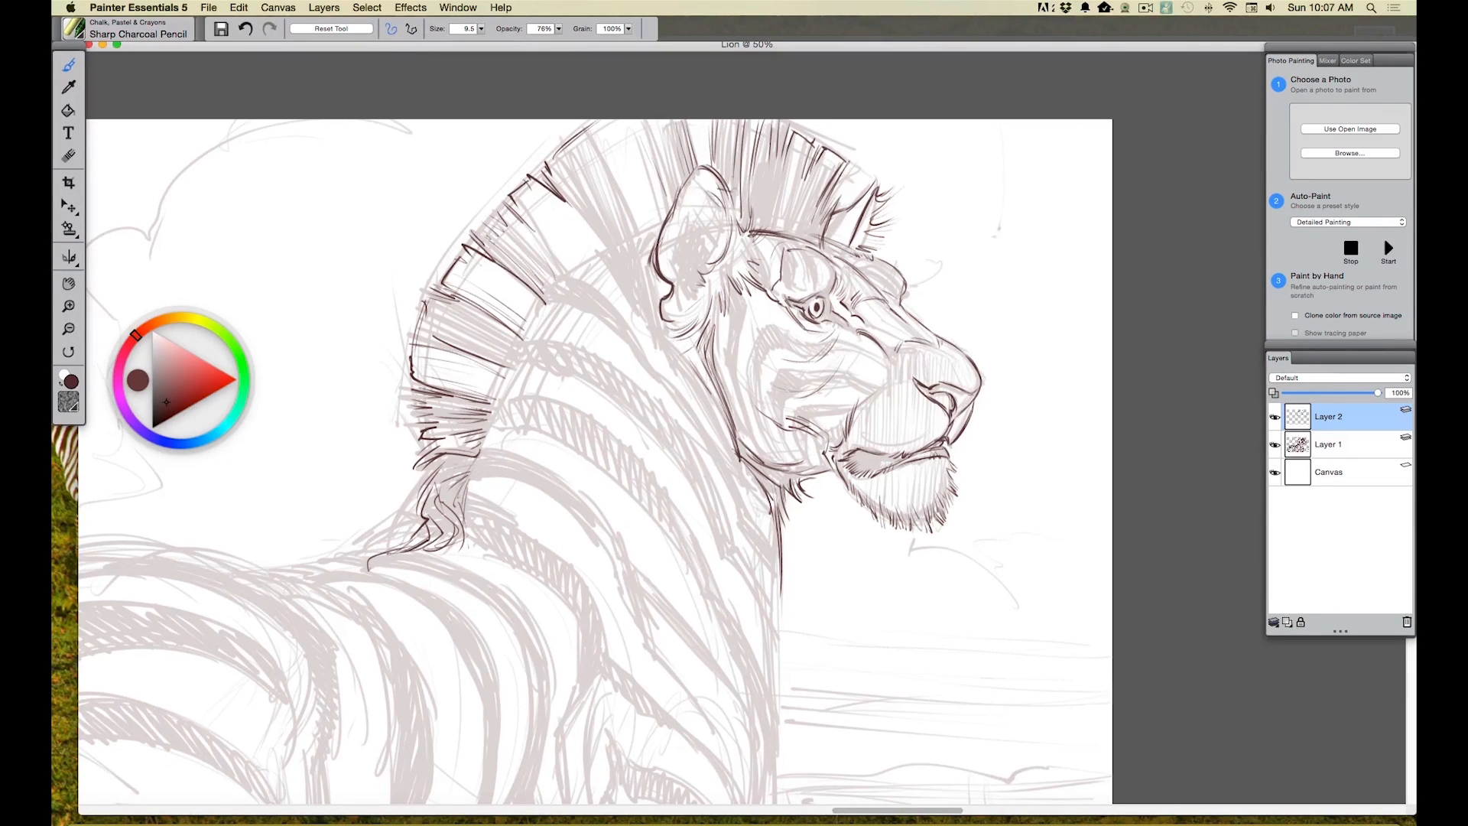
Detail the folds and fur inside the near ear, and darken the eye's rim and the nostril.
{"action": "mouse_move", "coordinate": [705, 185]}
{"action": "left_mouse_down"}
{"action": "mouse_move", "coordinate": [723, 218]}
{"action": "mouse_move", "coordinate": [692, 201]}
{"action": "mouse_move", "coordinate": [711, 184]}
{"action": "mouse_move", "coordinate": [692, 208]}
{"action": "mouse_move", "coordinate": [714, 222]}
{"action": "mouse_move", "coordinate": [690, 224]}
{"action": "left_mouse_up"}
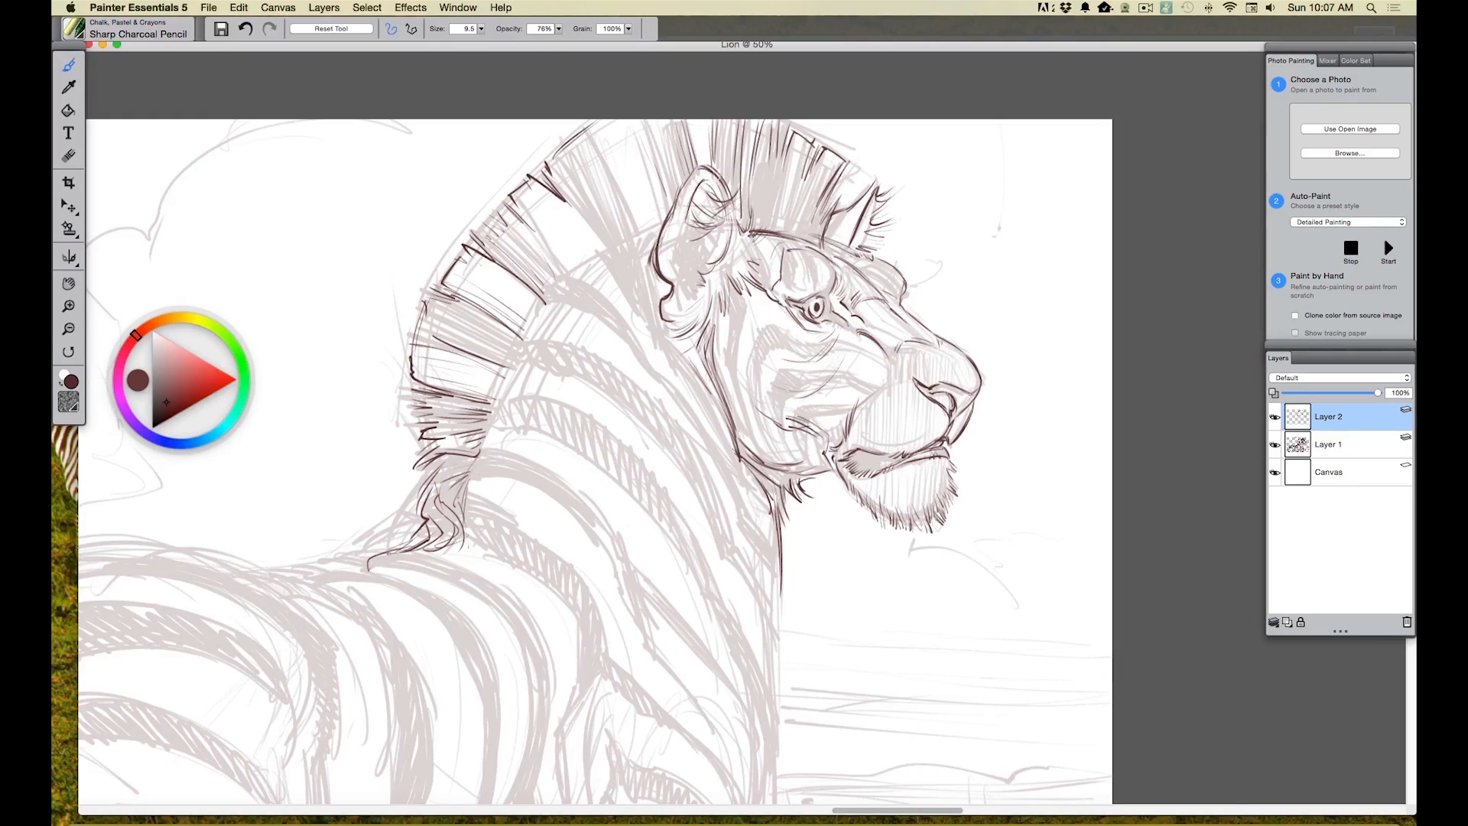
{"action": "mouse_move", "coordinate": [696, 239]}
{"action": "left_mouse_down"}
{"action": "mouse_move", "coordinate": [715, 258]}
{"action": "mouse_move", "coordinate": [688, 276]}
{"action": "mouse_move", "coordinate": [702, 300]}
{"action": "mouse_move", "coordinate": [681, 340]}
{"action": "left_mouse_up"}
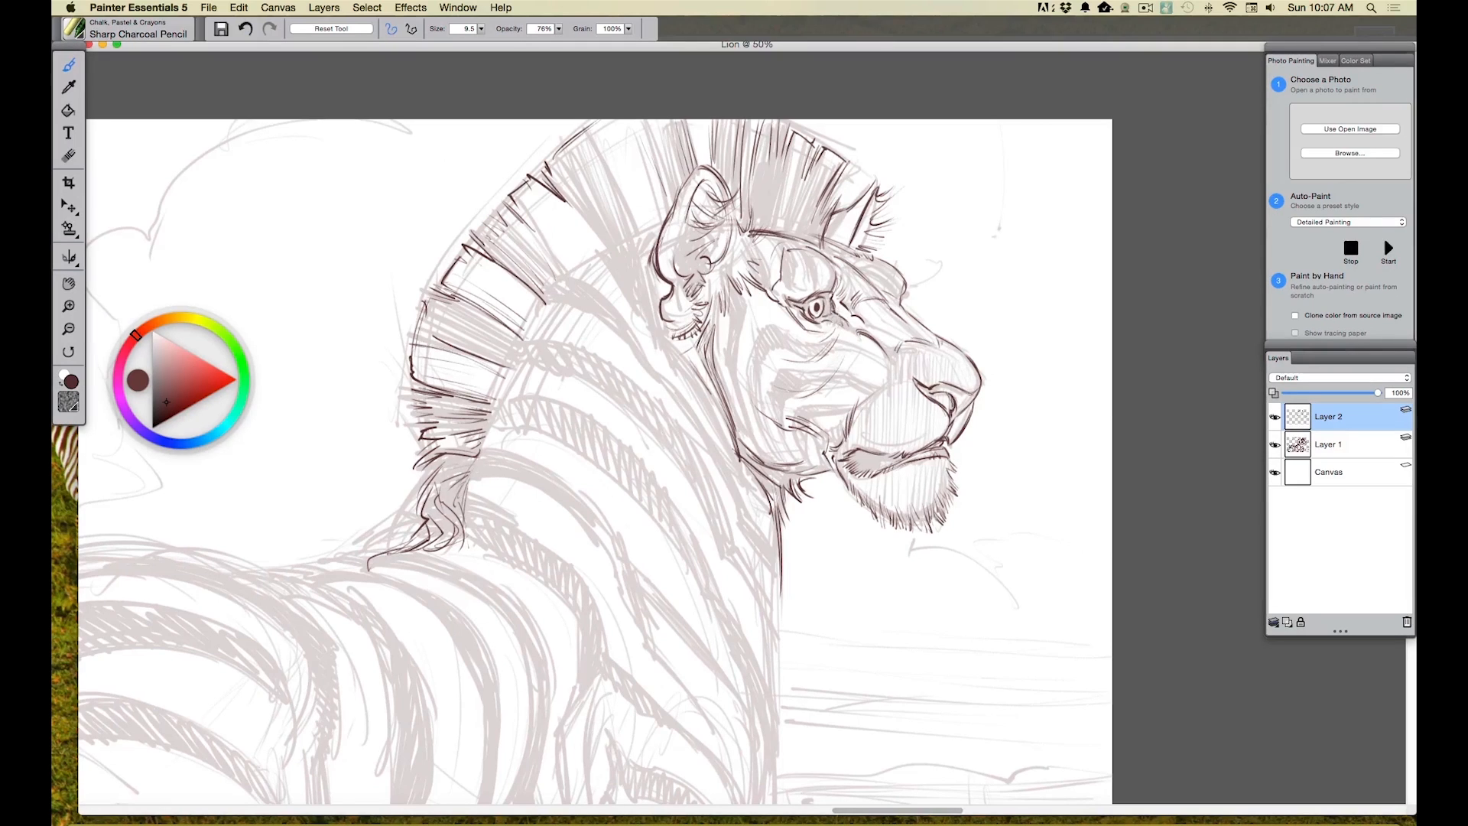
{"action": "mouse_move", "coordinate": [826, 321]}
{"action": "left_mouse_down"}
{"action": "mouse_move", "coordinate": [815, 292]}
{"action": "mouse_move", "coordinate": [804, 310]}
{"action": "mouse_move", "coordinate": [788, 300]}
{"action": "left_mouse_up"}
{"action": "mouse_move", "coordinate": [948, 401]}
{"action": "left_mouse_down"}
{"action": "mouse_move", "coordinate": [929, 390]}
{"action": "mouse_move", "coordinate": [952, 405]}
{"action": "mouse_move", "coordinate": [939, 413]}
{"action": "left_mouse_up"}
Ink the furry crest along the mane's base, extending the throat line and the mane's lower tip onto the back.
{"action": "mouse_move", "coordinate": [639, 205]}
{"action": "left_mouse_down"}
{"action": "mouse_move", "coordinate": [620, 241]}
{"action": "mouse_move", "coordinate": [535, 300]}
{"action": "mouse_move", "coordinate": [467, 470]}
{"action": "left_mouse_up"}
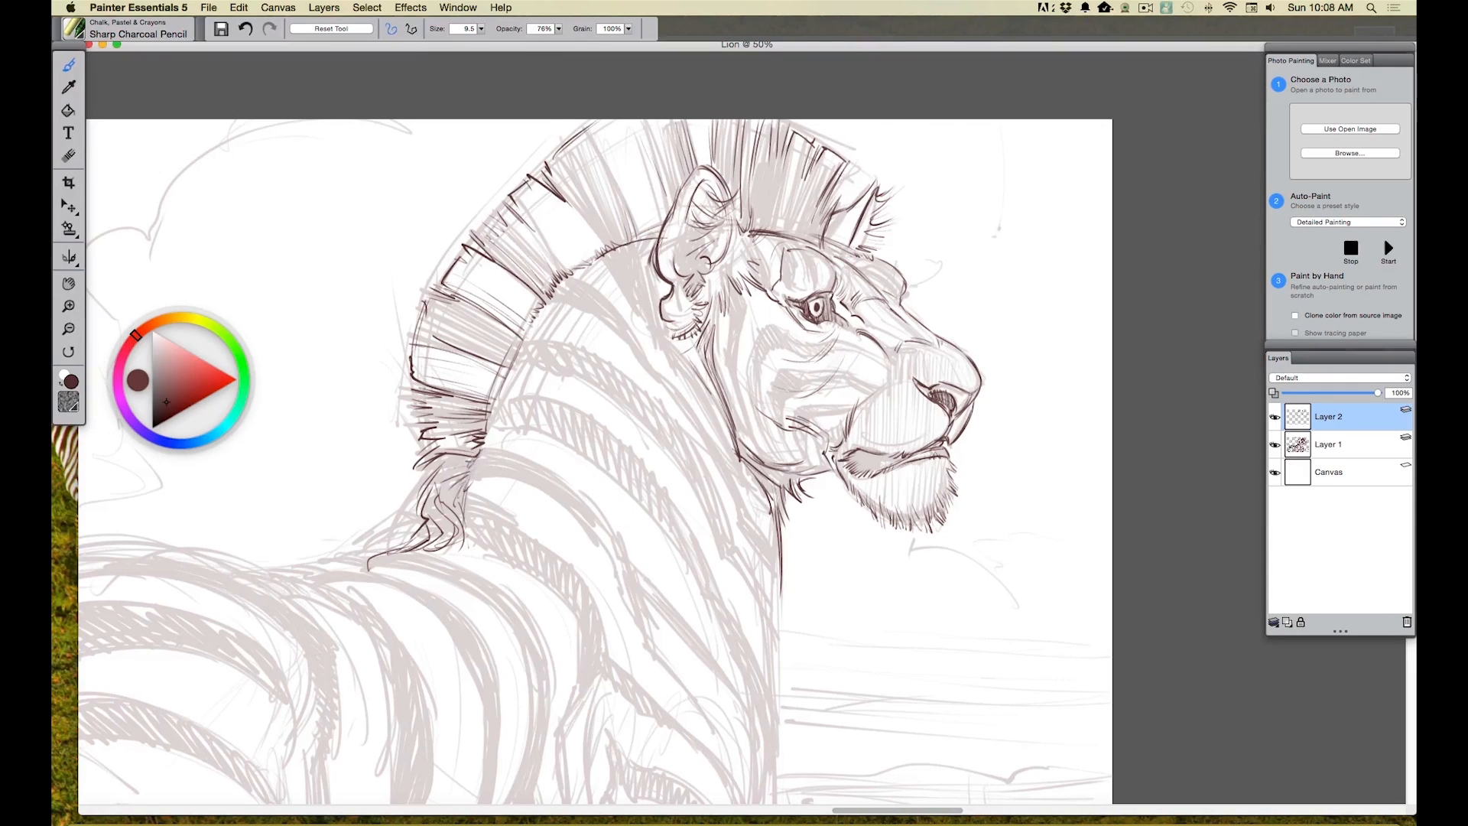
{"action": "left_click_drag", "start_coordinate": [779, 556], "coordinate": [774, 623]}
{"action": "key", "text": "super+minus"}
{"action": "left_click_drag", "start_coordinate": [311, 515], "coordinate": [483, 389]}
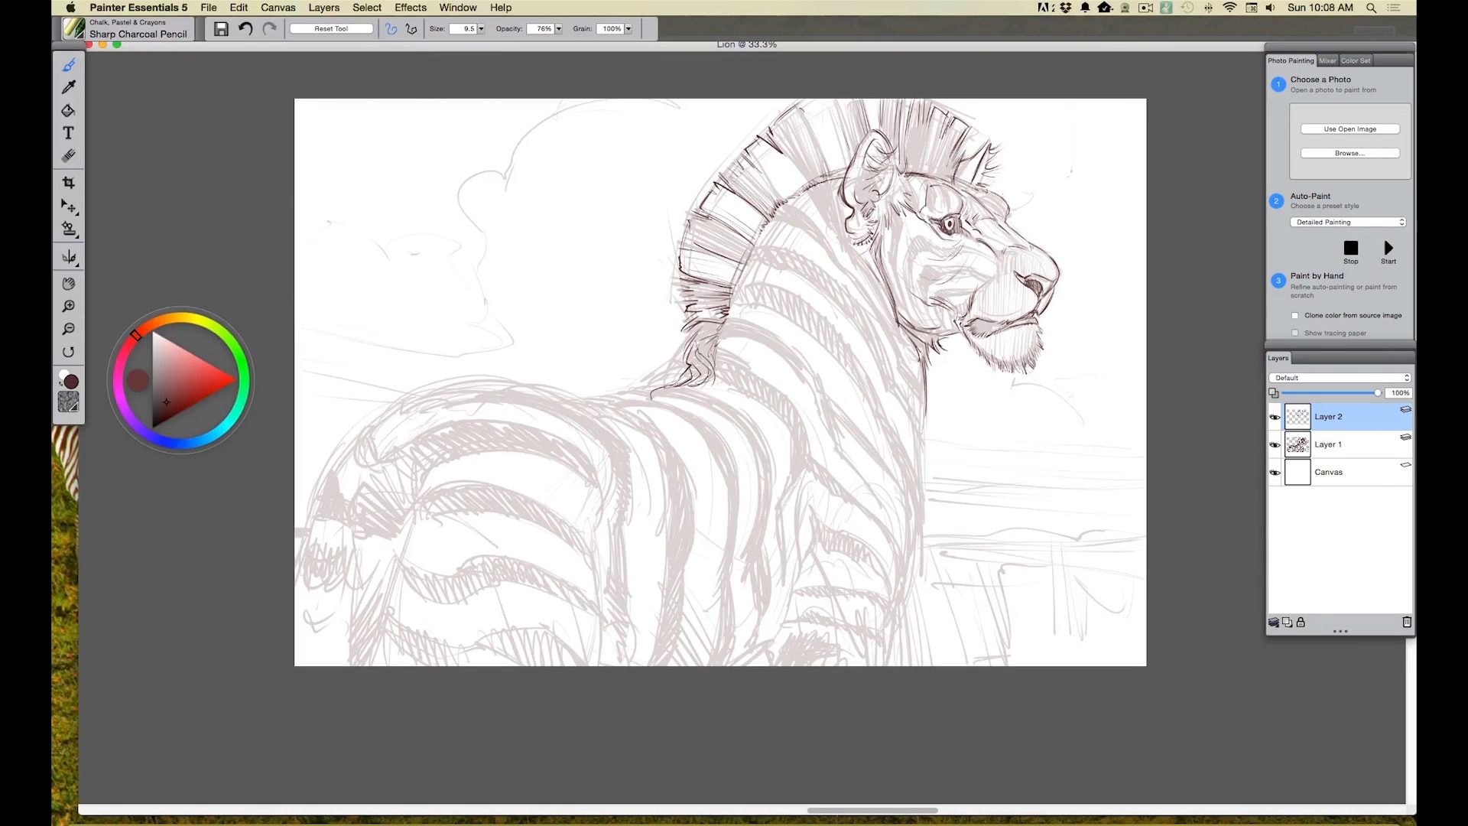
{"action": "left_click_drag", "start_coordinate": [672, 359], "coordinate": [641, 384]}
Ink the chest contour to the canvas bottom and the foreleg's rear edge with the fur tuft at its base.
{"action": "left_click_drag", "start_coordinate": [925, 382], "coordinate": [912, 456]}
{"action": "mouse_move", "coordinate": [915, 457]}
{"action": "left_mouse_down"}
{"action": "mouse_move", "coordinate": [902, 545]}
{"action": "mouse_move", "coordinate": [916, 504]}
{"action": "mouse_move", "coordinate": [891, 609]}
{"action": "left_mouse_up"}
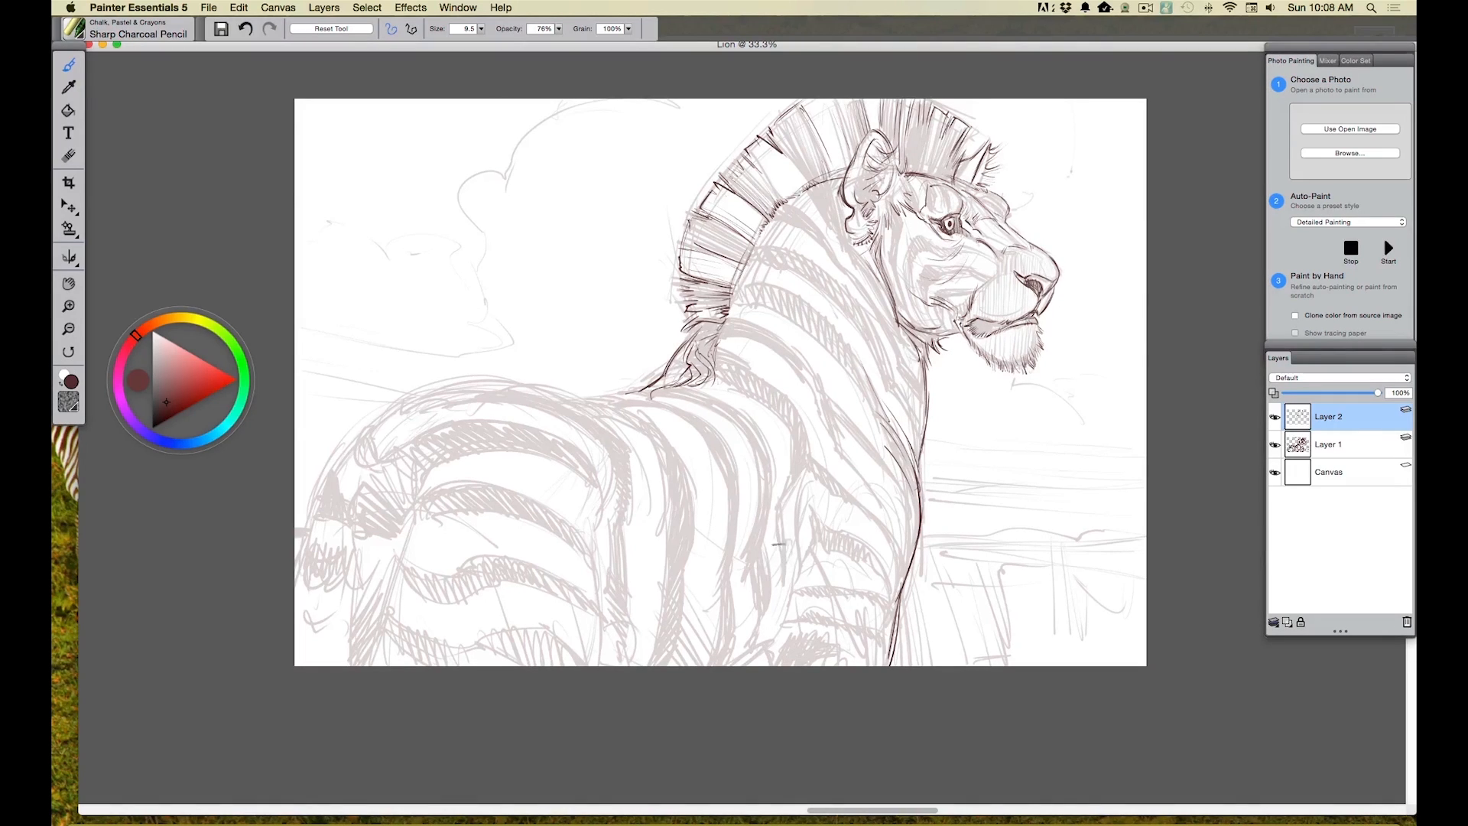
{"action": "mouse_move", "coordinate": [791, 413]}
{"action": "left_mouse_down"}
{"action": "mouse_move", "coordinate": [792, 474]}
{"action": "mouse_move", "coordinate": [765, 646]}
{"action": "left_mouse_up"}
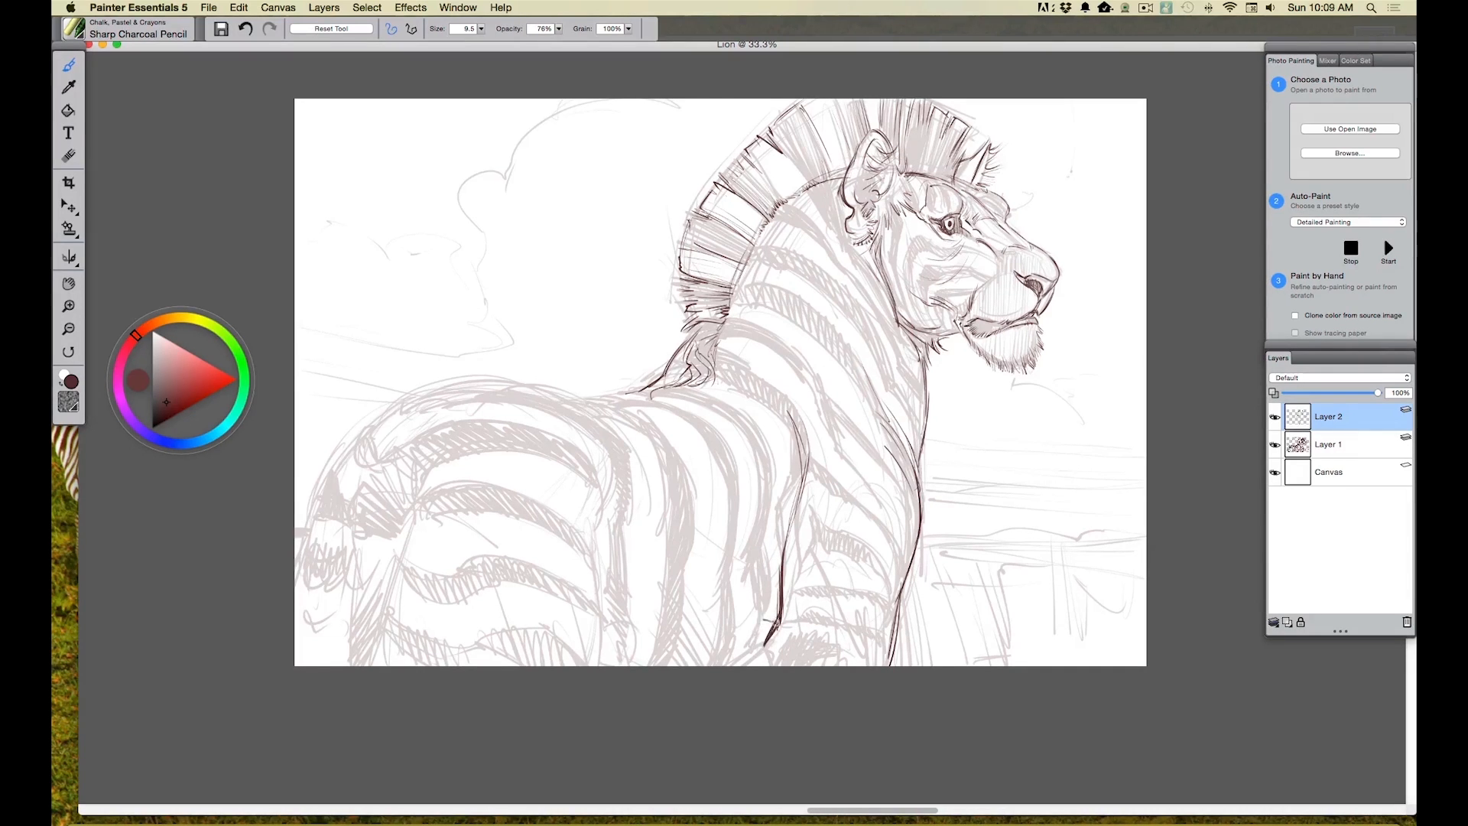
{"action": "mouse_move", "coordinate": [763, 650]}
{"action": "left_mouse_down"}
{"action": "mouse_move", "coordinate": [767, 662]}
{"action": "mouse_move", "coordinate": [787, 634]}
{"action": "mouse_move", "coordinate": [834, 665]}
{"action": "mouse_move", "coordinate": [801, 663]}
{"action": "left_mouse_up"}
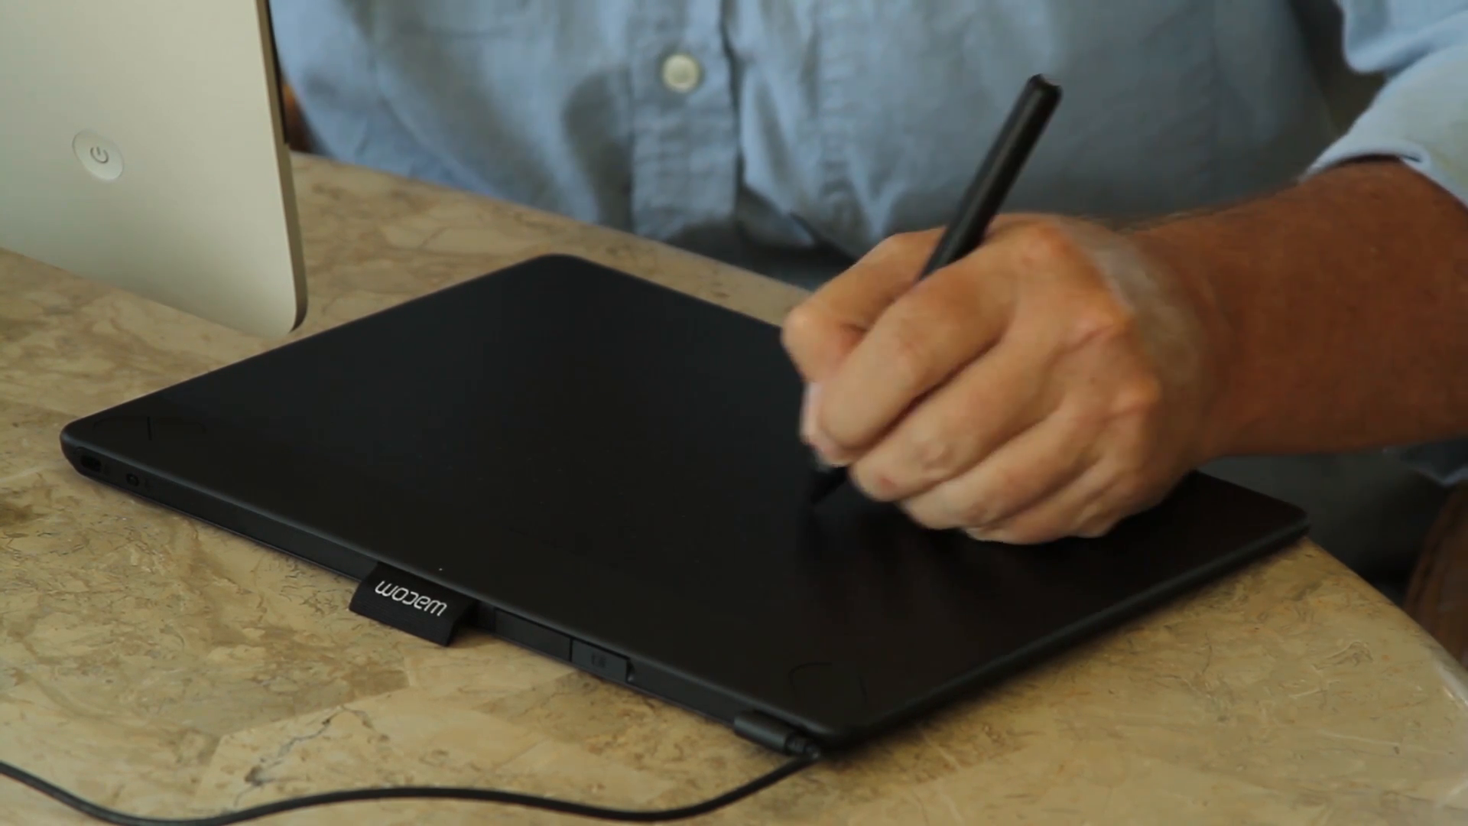
Ink the back line from the mane to the rump and the front contour of the hind thigh.
{"action": "mouse_move", "coordinate": [648, 382]}
{"action": "left_mouse_down"}
{"action": "mouse_move", "coordinate": [565, 390]}
{"action": "mouse_move", "coordinate": [652, 348]}
{"action": "mouse_move", "coordinate": [565, 398]}
{"action": "left_mouse_up"}
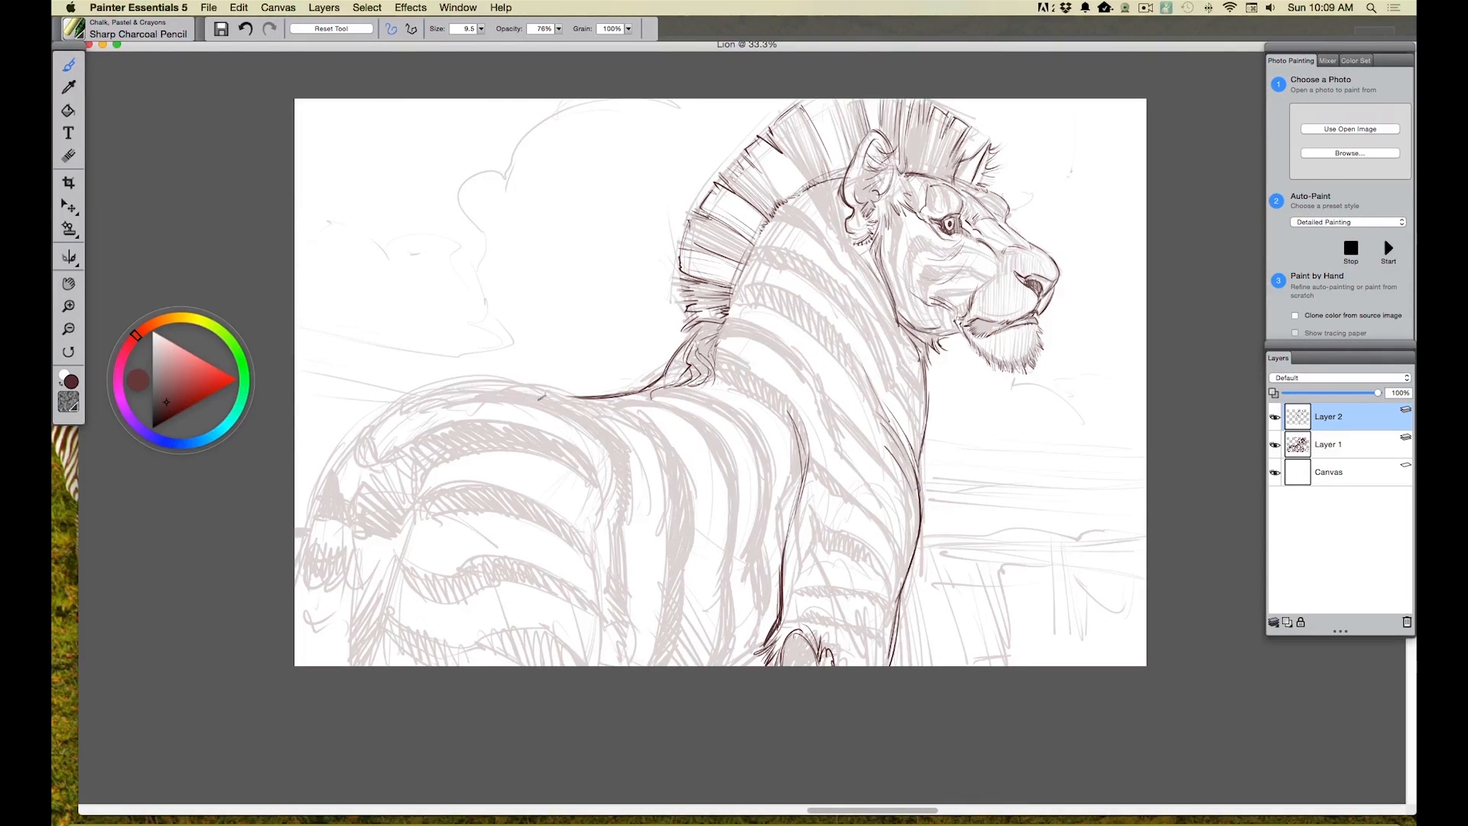
{"action": "left_click_drag", "start_coordinate": [517, 384], "coordinate": [571, 396]}
{"action": "mouse_move", "coordinate": [607, 475]}
{"action": "left_mouse_down"}
{"action": "mouse_move", "coordinate": [585, 546]}
{"action": "mouse_move", "coordinate": [593, 664]}
{"action": "left_mouse_up"}
{"action": "mouse_move", "coordinate": [600, 573]}
{"action": "left_mouse_down"}
{"action": "mouse_move", "coordinate": [595, 663]}
{"action": "mouse_move", "coordinate": [602, 524]}
{"action": "left_mouse_up"}
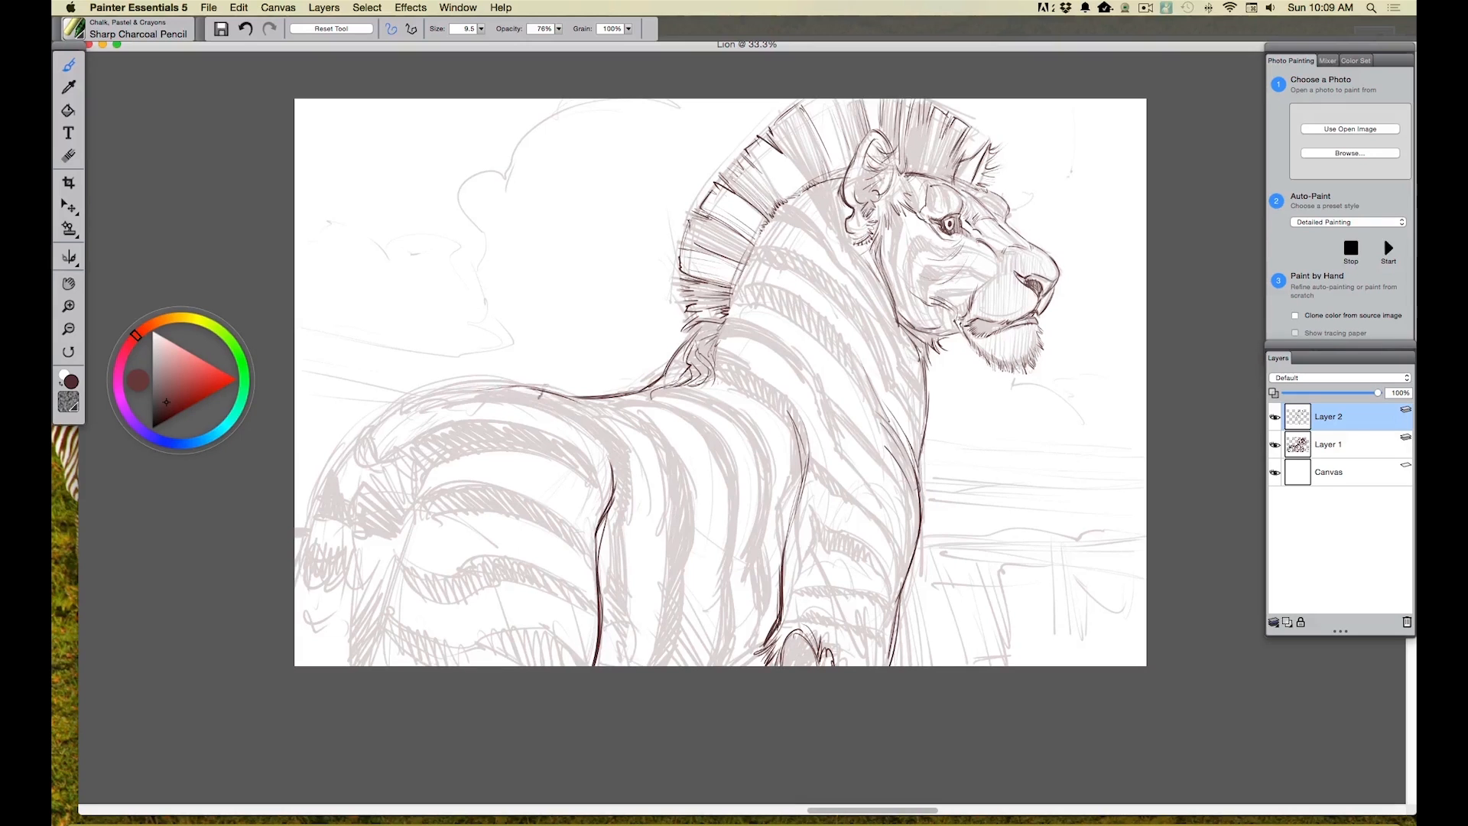
{"action": "left_click_drag", "start_coordinate": [587, 418], "coordinate": [610, 458]}
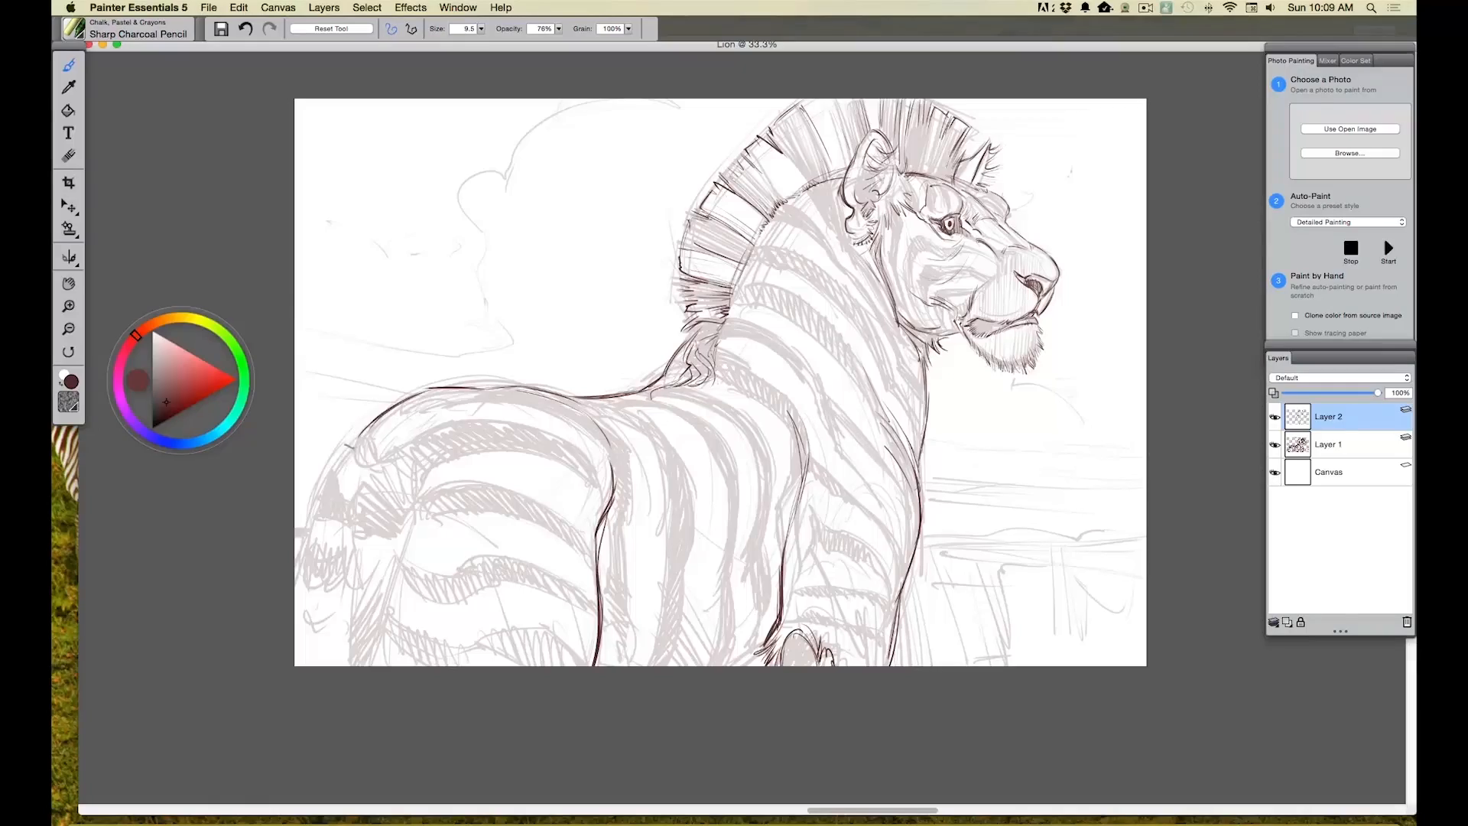
Ink the rear curve of the rump and the contours of the hind legs down to the canvas bottom.
{"action": "mouse_move", "coordinate": [340, 445]}
{"action": "left_mouse_down"}
{"action": "mouse_move", "coordinate": [312, 484]}
{"action": "mouse_move", "coordinate": [295, 575]}
{"action": "left_mouse_up"}
{"action": "mouse_move", "coordinate": [437, 484]}
{"action": "left_mouse_down"}
{"action": "mouse_move", "coordinate": [342, 526]}
{"action": "mouse_move", "coordinate": [343, 508]}
{"action": "mouse_move", "coordinate": [340, 669]}
{"action": "left_mouse_up"}
{"action": "left_click_drag", "start_coordinate": [406, 532], "coordinate": [377, 664]}
{"action": "left_click_drag", "start_coordinate": [386, 604], "coordinate": [376, 653]}
{"action": "left_click_drag", "start_coordinate": [344, 599], "coordinate": [341, 667]}
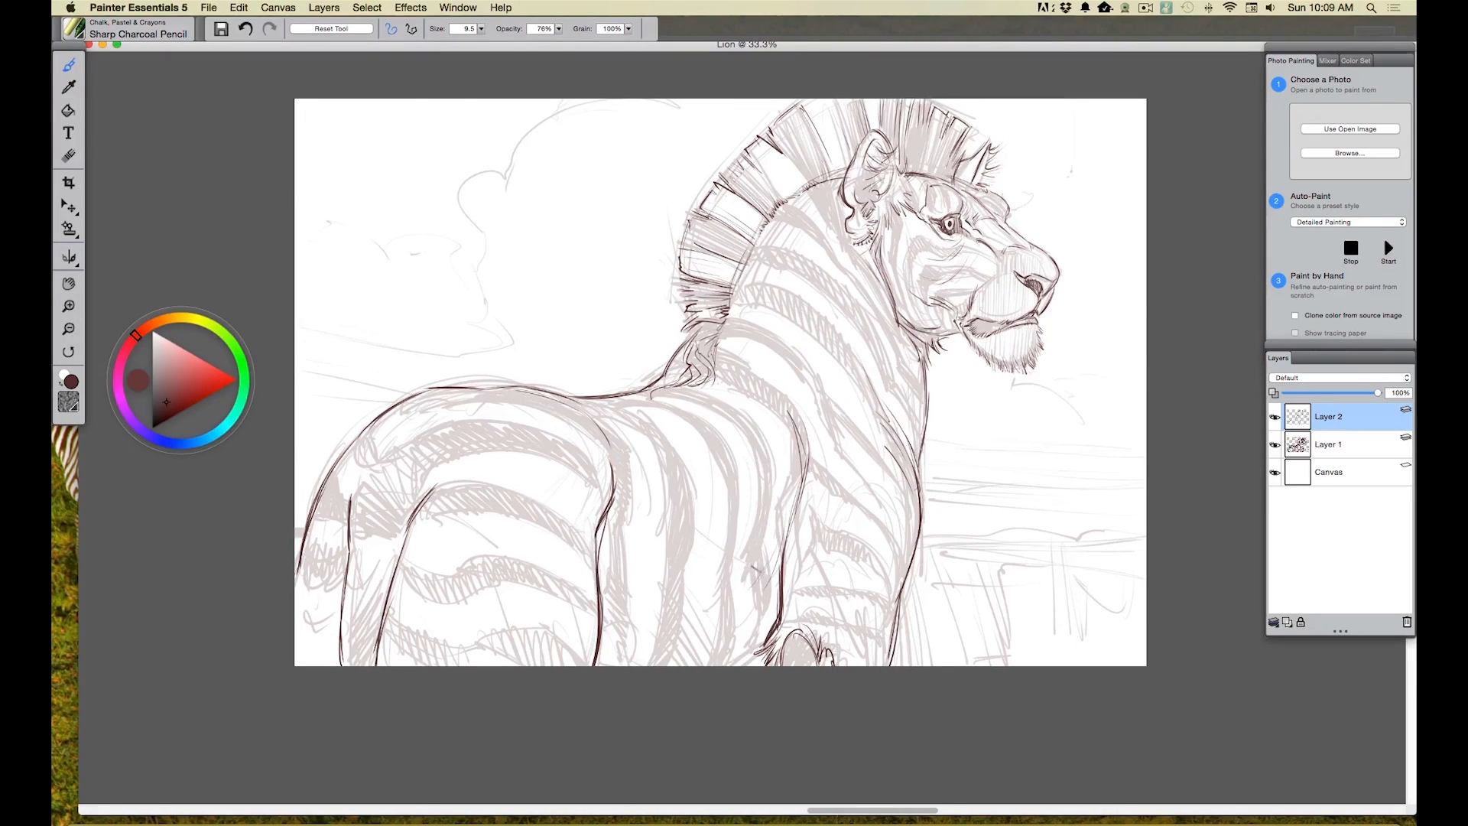
Add short fur strokes on the belly and ink the shoulder folds just behind the foreleg.
{"action": "mouse_move", "coordinate": [660, 536]}
{"action": "left_mouse_down"}
{"action": "mouse_move", "coordinate": [763, 593]}
{"action": "mouse_move", "coordinate": [737, 644]}
{"action": "left_mouse_up"}
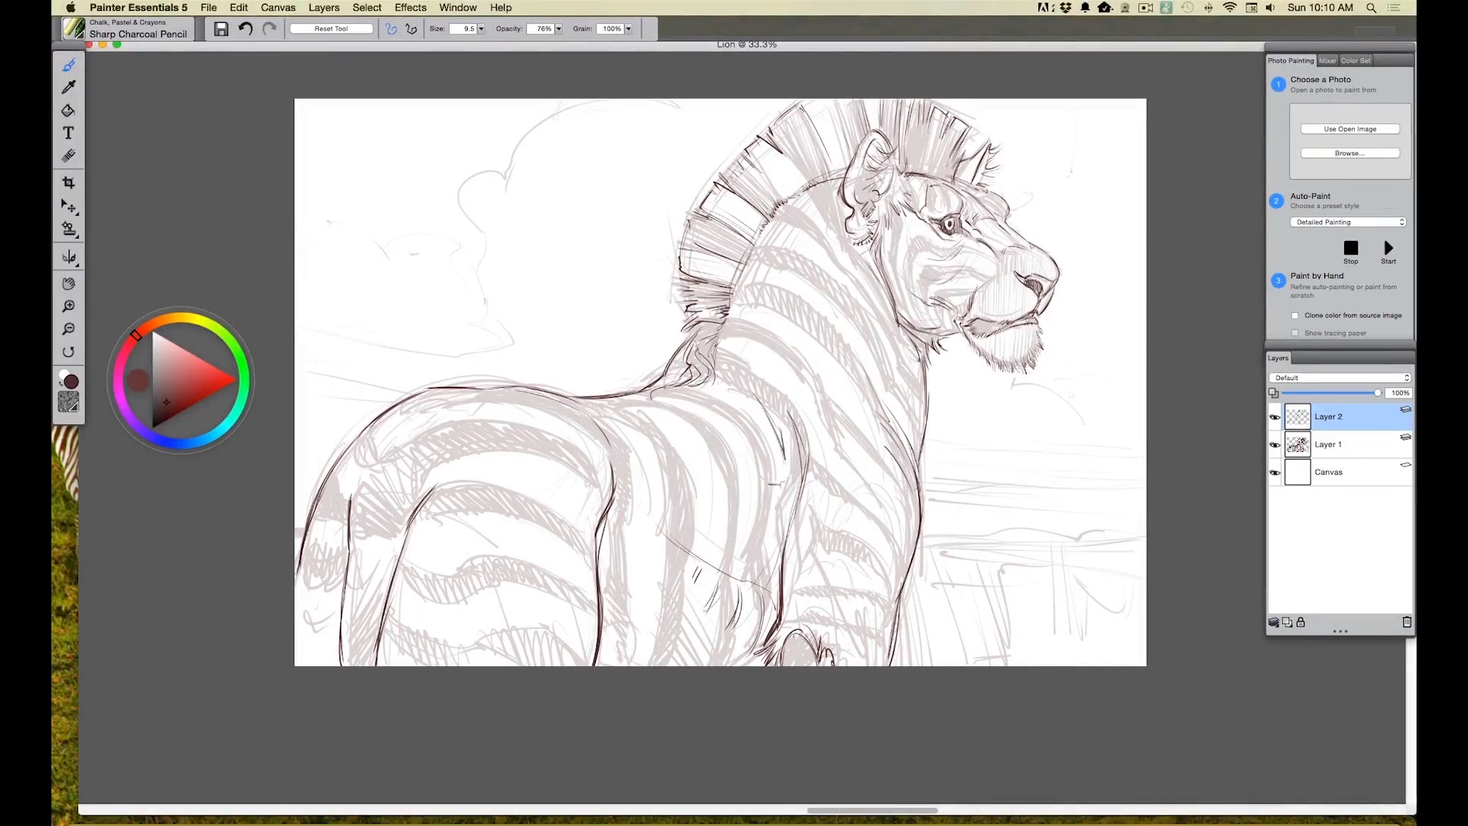
{"action": "left_click_drag", "start_coordinate": [766, 459], "coordinate": [756, 461]}
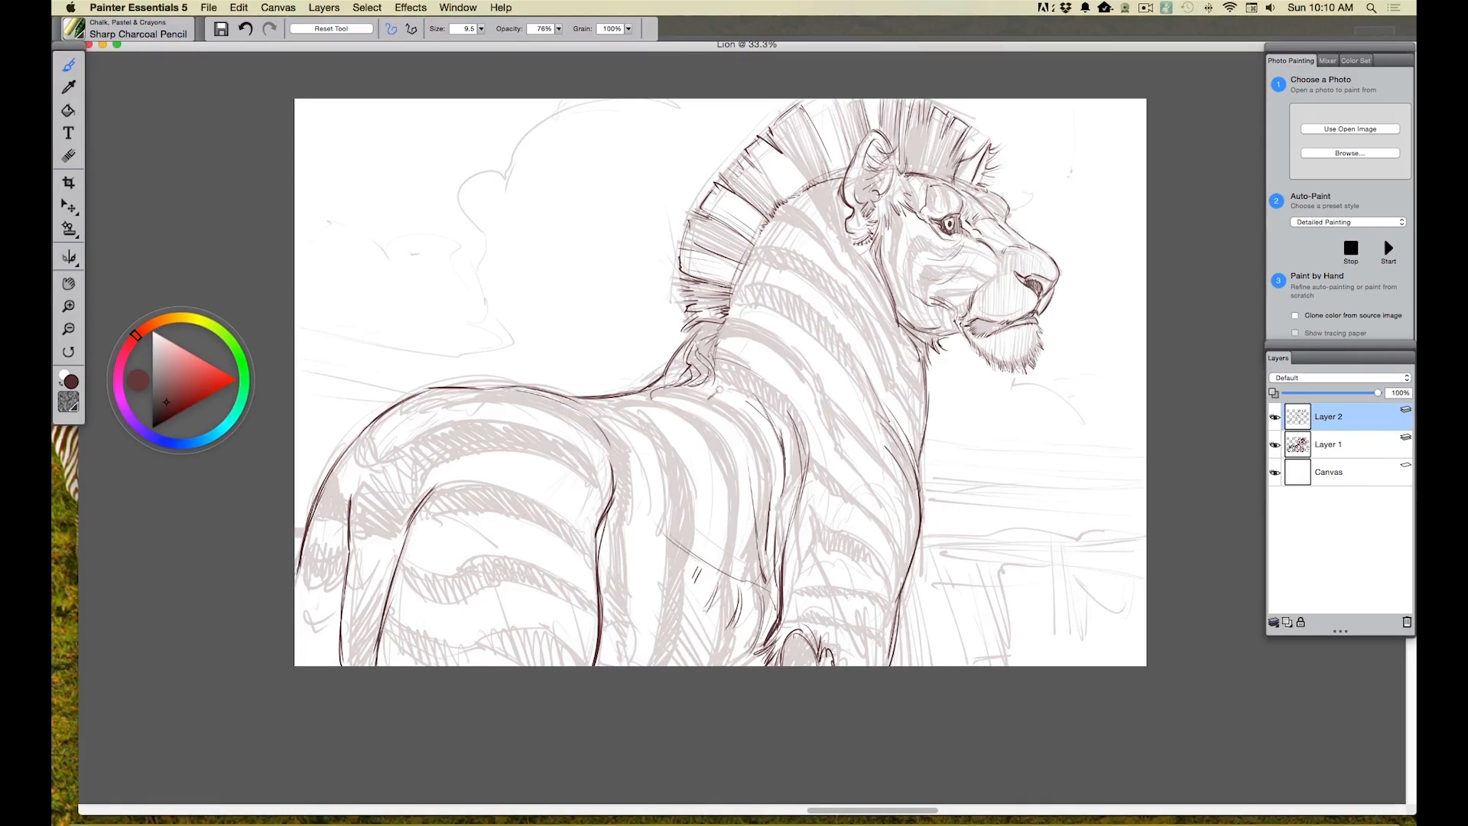
Ink the tall grass blades in the foreground in front of the lion's chest and around its legs.
{"action": "mouse_move", "coordinate": [1085, 639]}
{"action": "left_mouse_down"}
{"action": "mouse_move", "coordinate": [1090, 555]}
{"action": "mouse_move", "coordinate": [1116, 556]}
{"action": "left_mouse_up"}
{"action": "mouse_move", "coordinate": [1122, 664]}
{"action": "left_mouse_down"}
{"action": "mouse_move", "coordinate": [1112, 579]}
{"action": "mouse_move", "coordinate": [1129, 562]}
{"action": "mouse_move", "coordinate": [1139, 604]}
{"action": "left_mouse_up"}
{"action": "mouse_move", "coordinate": [1066, 664]}
{"action": "left_mouse_down"}
{"action": "mouse_move", "coordinate": [1057, 564]}
{"action": "mouse_move", "coordinate": [1052, 602]}
{"action": "left_mouse_up"}
{"action": "left_click_drag", "start_coordinate": [1053, 665], "coordinate": [983, 549]}
{"action": "mouse_move", "coordinate": [1018, 624]}
{"action": "left_mouse_down"}
{"action": "mouse_move", "coordinate": [971, 548]}
{"action": "mouse_move", "coordinate": [1002, 663]}
{"action": "left_mouse_up"}
{"action": "left_click_drag", "start_coordinate": [931, 570], "coordinate": [974, 658]}
{"action": "left_click_drag", "start_coordinate": [923, 583], "coordinate": [960, 664]}
{"action": "left_click_drag", "start_coordinate": [913, 577], "coordinate": [948, 678]}
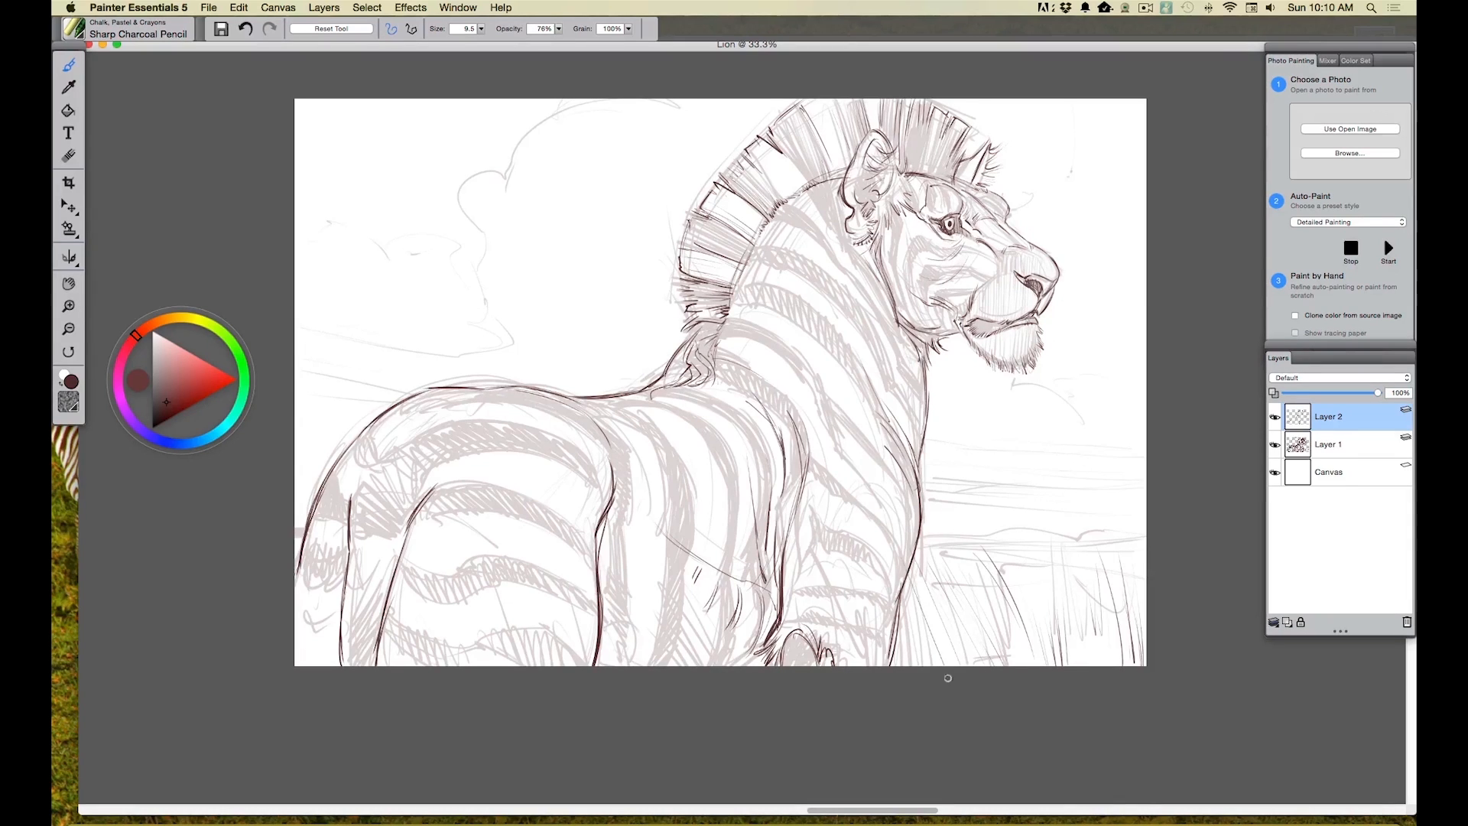
{"action": "left_click_drag", "start_coordinate": [909, 622], "coordinate": [922, 667]}
{"action": "left_click_drag", "start_coordinate": [943, 578], "coordinate": [976, 663]}
{"action": "mouse_move", "coordinate": [952, 582]}
{"action": "left_mouse_down"}
{"action": "mouse_move", "coordinate": [979, 662]}
{"action": "mouse_move", "coordinate": [935, 547]}
{"action": "mouse_move", "coordinate": [986, 665]}
{"action": "left_mouse_up"}
{"action": "left_click_drag", "start_coordinate": [965, 570], "coordinate": [994, 661]}
{"action": "left_click_drag", "start_coordinate": [910, 573], "coordinate": [945, 664]}
{"action": "left_click_drag", "start_coordinate": [915, 613], "coordinate": [933, 667]}
{"action": "mouse_move", "coordinate": [893, 606]}
{"action": "left_mouse_down"}
{"action": "mouse_move", "coordinate": [902, 665]}
{"action": "mouse_move", "coordinate": [869, 664]}
{"action": "left_mouse_up"}
{"action": "left_click_drag", "start_coordinate": [598, 629], "coordinate": [591, 666]}
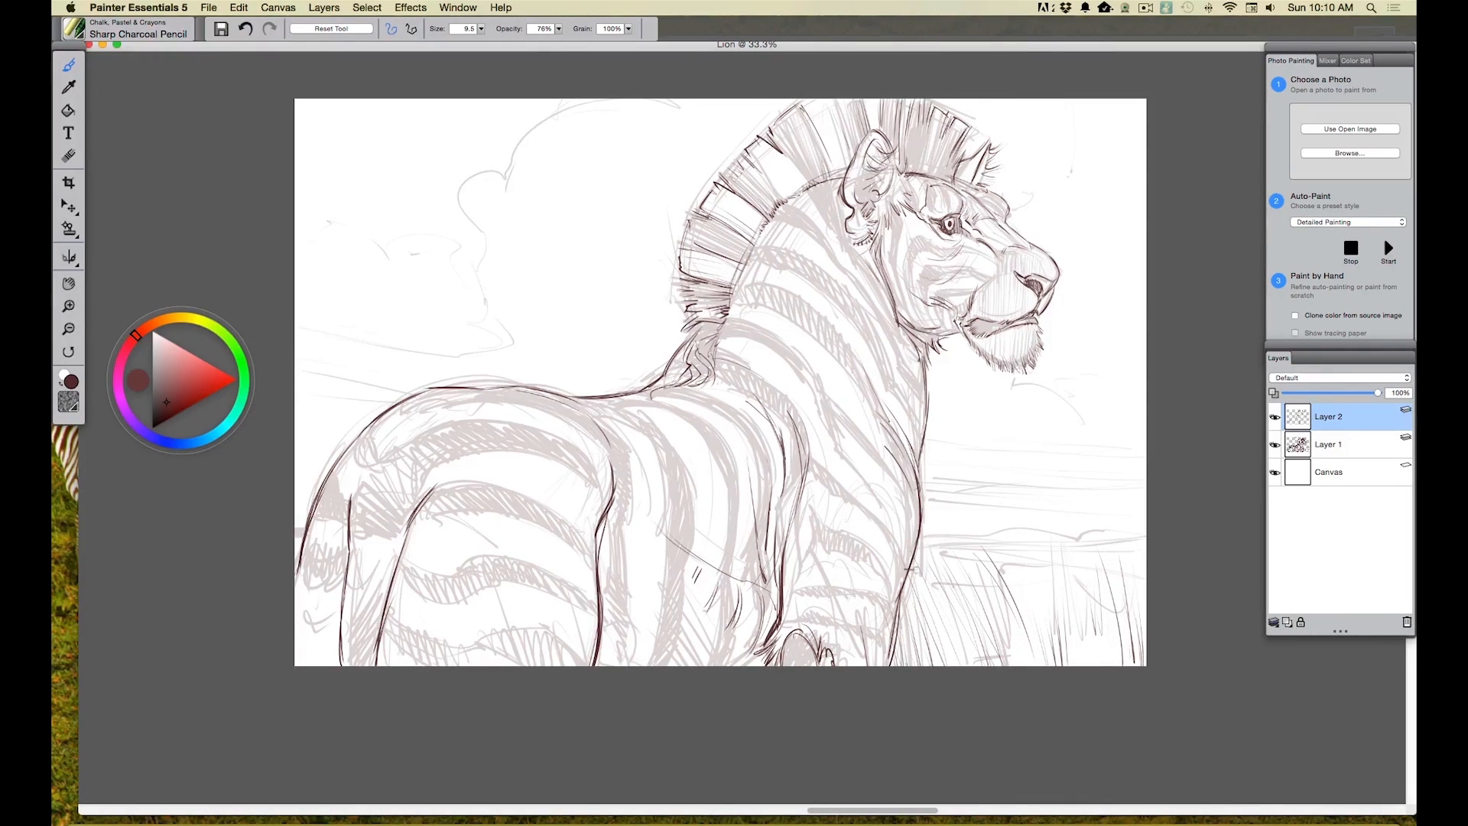
Ink the distant horizon lines in front of and behind the lion, and the cloud outlines above its back.
{"action": "left_click_drag", "start_coordinate": [1132, 488], "coordinate": [1050, 486]}
{"action": "mouse_move", "coordinate": [926, 473]}
{"action": "left_mouse_down"}
{"action": "mouse_move", "coordinate": [1074, 490]}
{"action": "mouse_move", "coordinate": [957, 497]}
{"action": "left_mouse_up"}
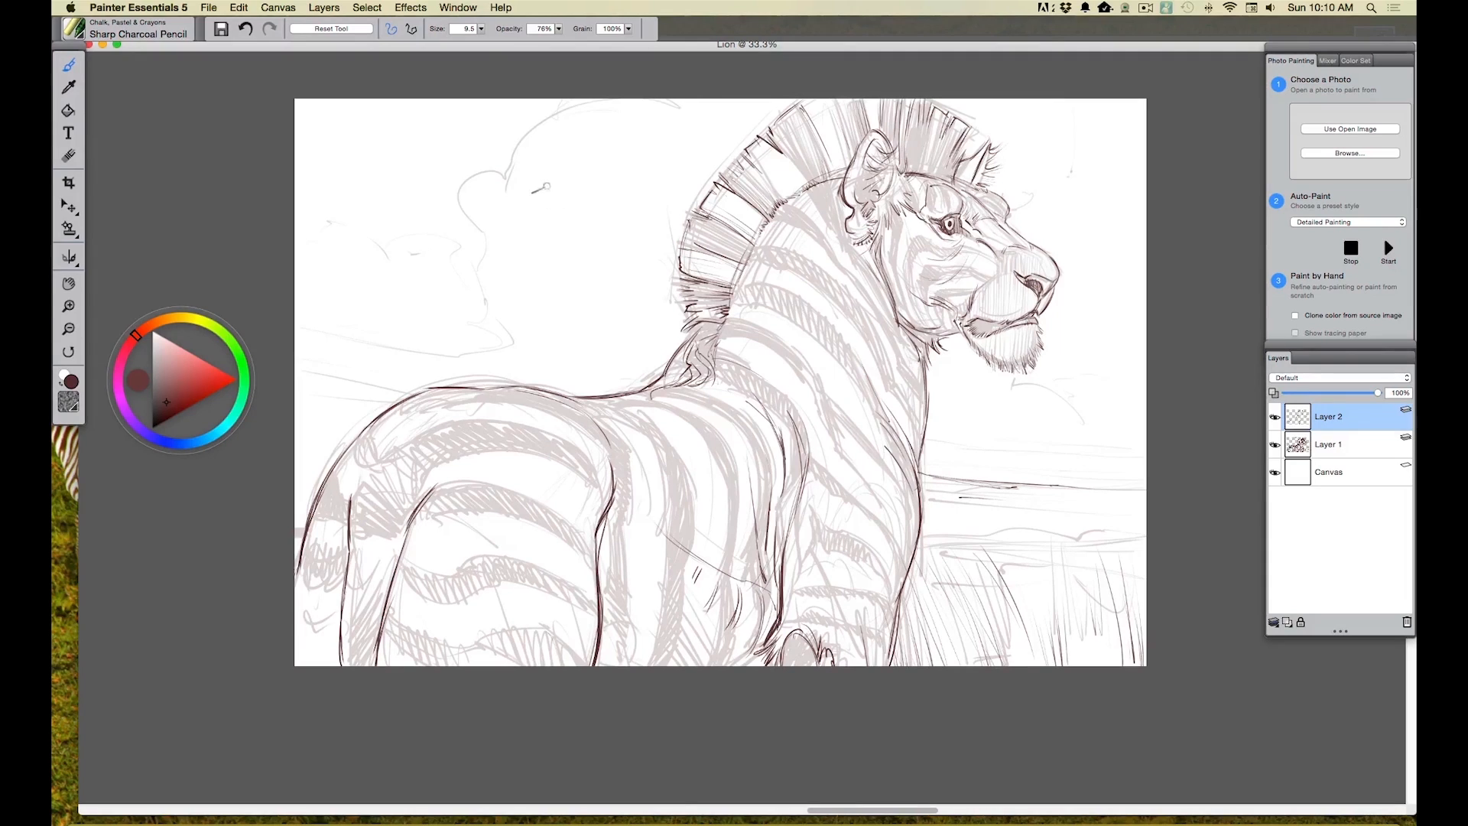
{"action": "mouse_move", "coordinate": [521, 103]}
{"action": "left_mouse_down"}
{"action": "mouse_move", "coordinate": [502, 161]}
{"action": "mouse_move", "coordinate": [515, 187]}
{"action": "mouse_move", "coordinate": [468, 195]}
{"action": "mouse_move", "coordinate": [455, 221]}
{"action": "left_mouse_up"}
{"action": "mouse_move", "coordinate": [468, 348]}
{"action": "left_mouse_down"}
{"action": "mouse_move", "coordinate": [395, 364]}
{"action": "mouse_move", "coordinate": [329, 344]}
{"action": "left_mouse_up"}
{"action": "left_click_drag", "start_coordinate": [384, 398], "coordinate": [298, 391]}
Ink marks beside the rump, grass behind the hind leg and the top edge of the foreground grassland.
{"action": "left_click_drag", "start_coordinate": [321, 521], "coordinate": [303, 549]}
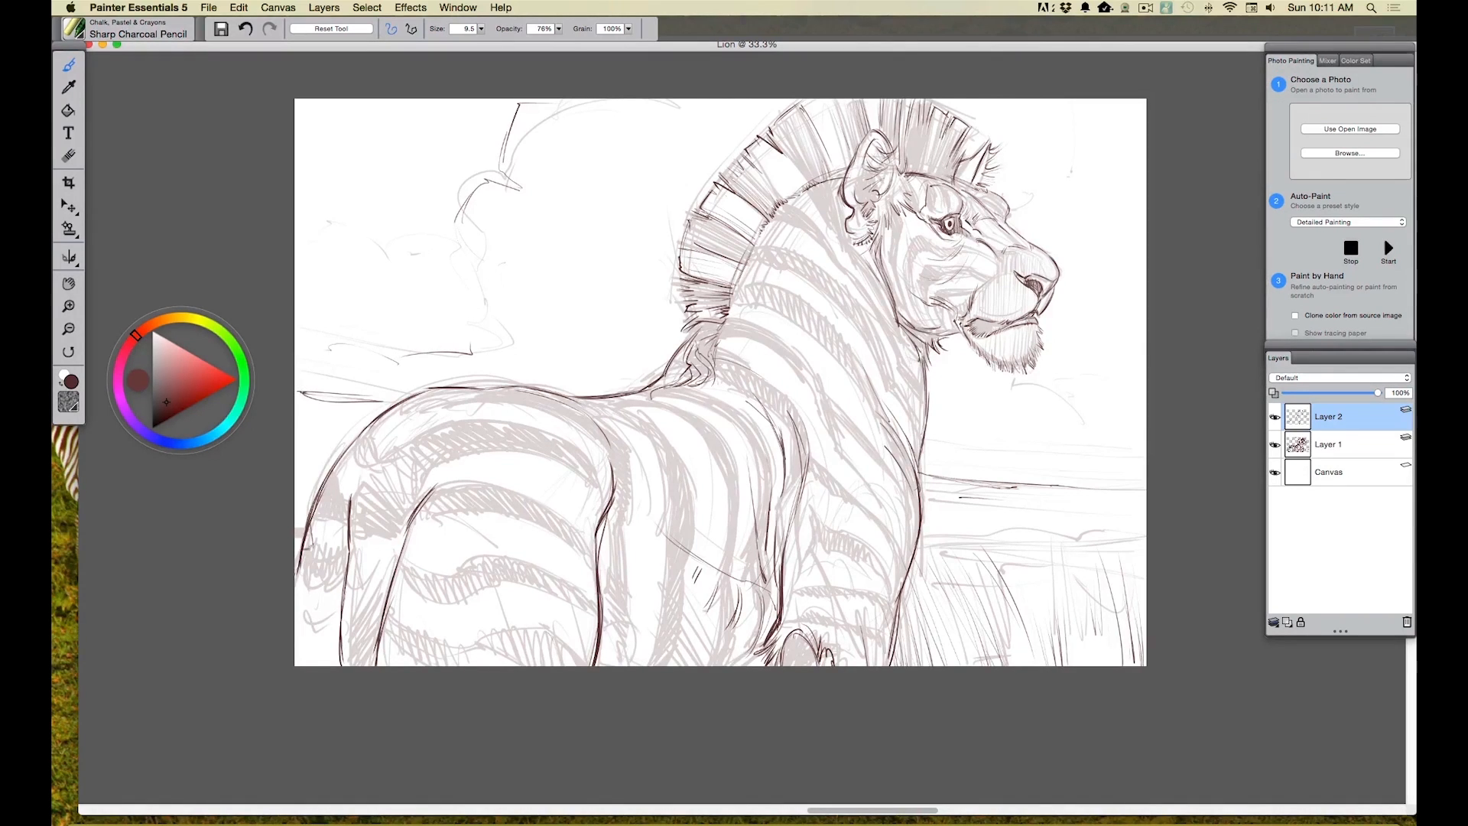
{"action": "mouse_move", "coordinate": [336, 664]}
{"action": "left_mouse_down"}
{"action": "mouse_move", "coordinate": [310, 549]}
{"action": "mouse_move", "coordinate": [295, 612]}
{"action": "left_mouse_up"}
{"action": "mouse_move", "coordinate": [960, 545]}
{"action": "left_mouse_down"}
{"action": "mouse_move", "coordinate": [1013, 545]}
{"action": "mouse_move", "coordinate": [1039, 594]}
{"action": "left_mouse_up"}
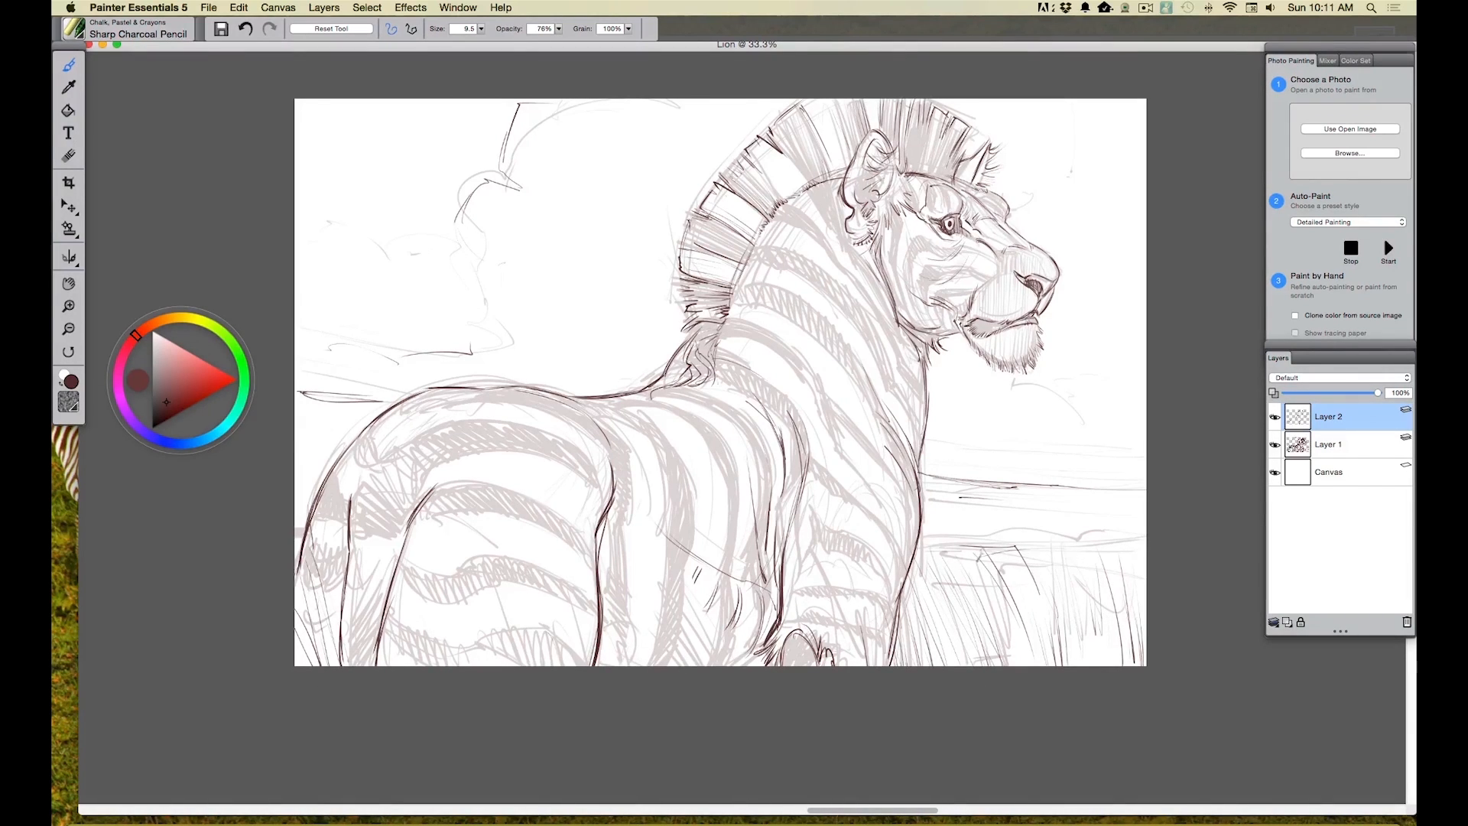
{"action": "mouse_move", "coordinate": [1139, 535]}
{"action": "left_mouse_down"}
{"action": "mouse_move", "coordinate": [933, 540]}
{"action": "mouse_move", "coordinate": [1016, 549]}
{"action": "left_mouse_up"}
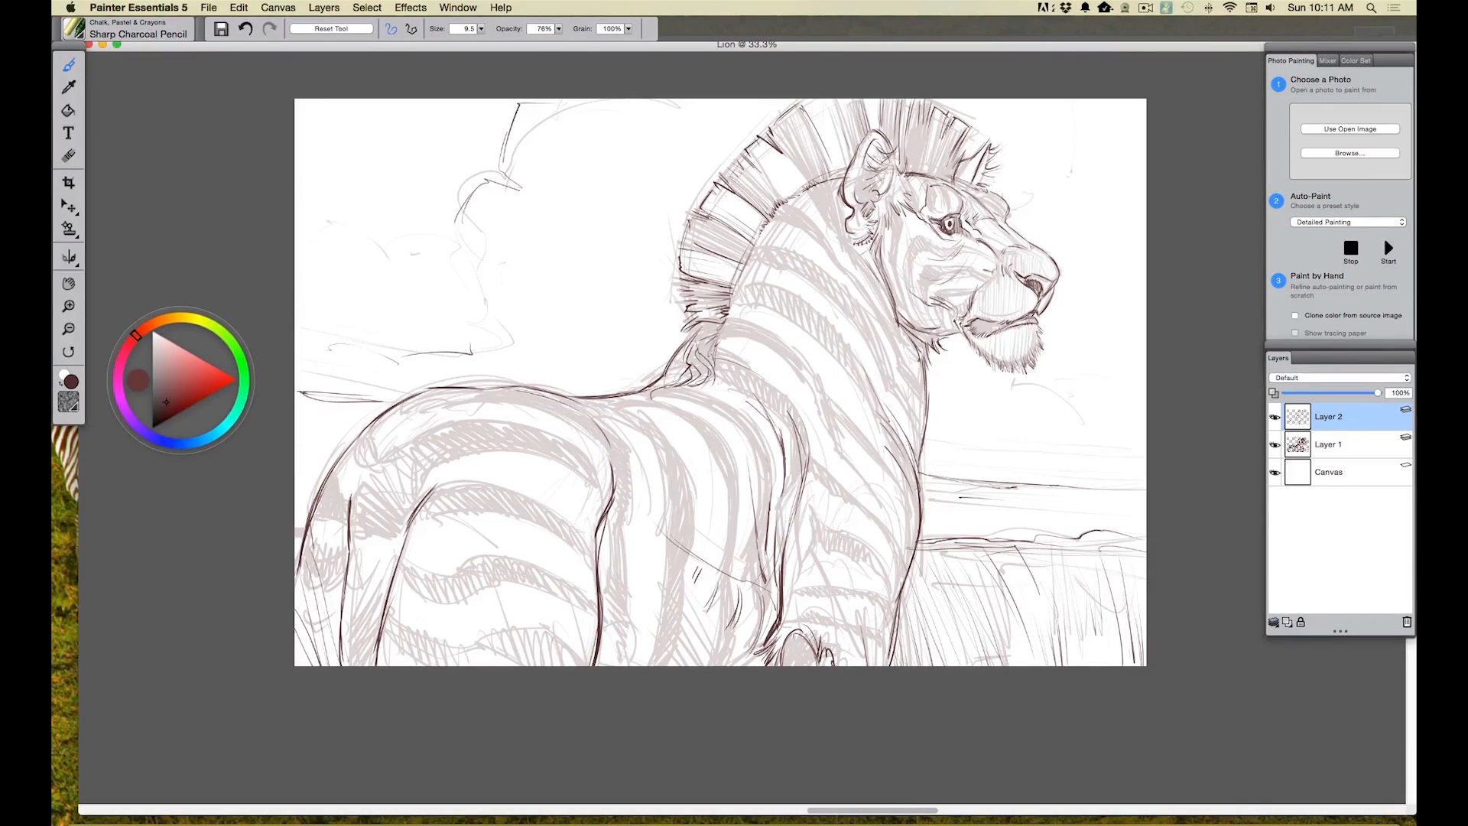
Outline the zebra stripes on the lion's face, from below the eye across the cheek to the jaw.
{"action": "mouse_move", "coordinate": [971, 236]}
{"action": "left_mouse_down"}
{"action": "mouse_move", "coordinate": [927, 305]}
{"action": "mouse_move", "coordinate": [929, 280]}
{"action": "left_mouse_up"}
{"action": "mouse_move", "coordinate": [929, 230]}
{"action": "left_mouse_down"}
{"action": "mouse_move", "coordinate": [906, 240]}
{"action": "mouse_move", "coordinate": [915, 320]}
{"action": "left_mouse_up"}
{"action": "mouse_move", "coordinate": [899, 270]}
{"action": "left_mouse_down"}
{"action": "mouse_move", "coordinate": [901, 257]}
{"action": "mouse_move", "coordinate": [915, 319]}
{"action": "left_mouse_up"}
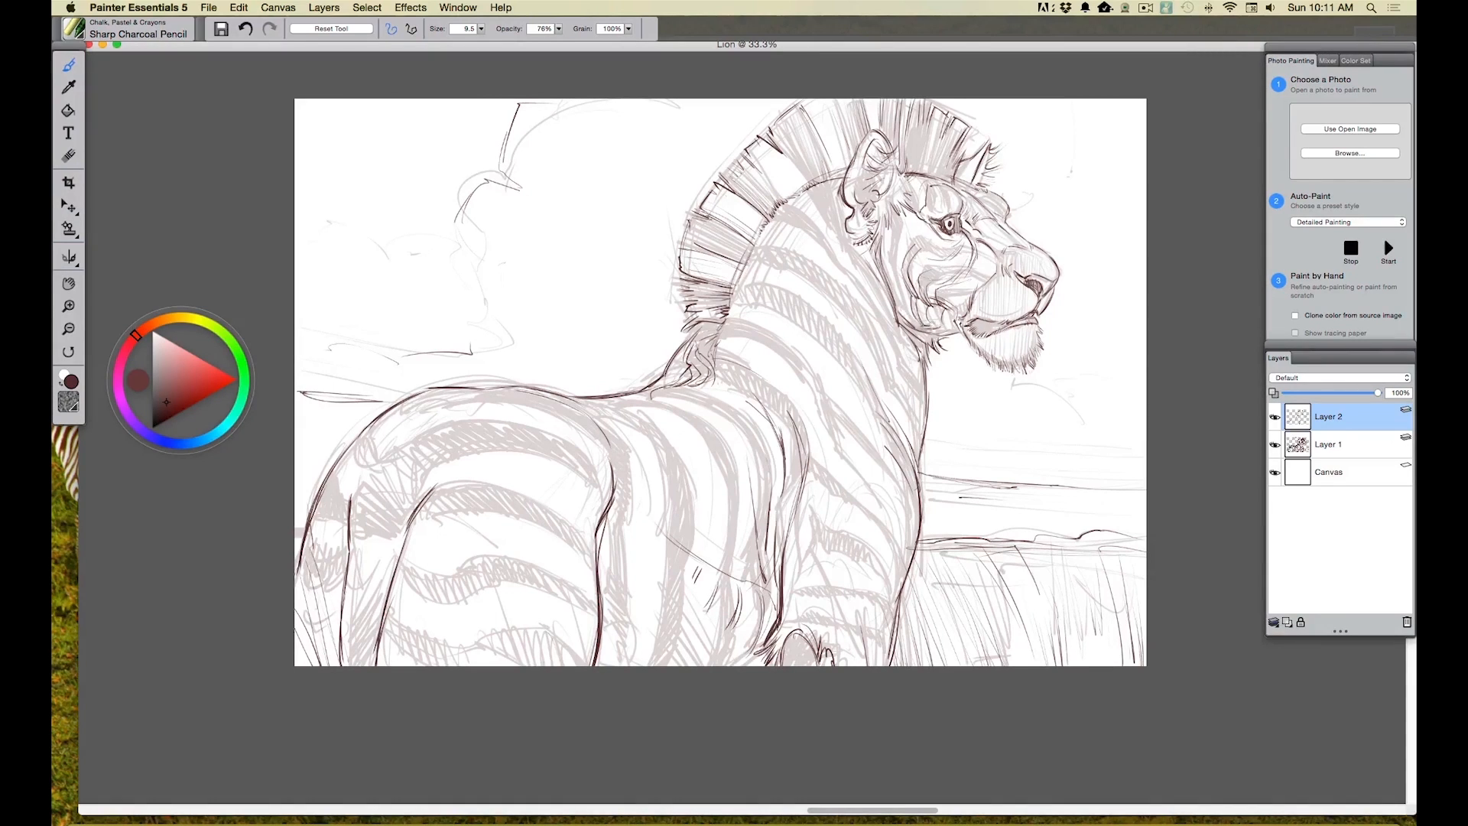
{"action": "mouse_move", "coordinate": [892, 221]}
{"action": "left_mouse_down"}
{"action": "mouse_move", "coordinate": [886, 272]}
{"action": "mouse_move", "coordinate": [907, 320]}
{"action": "left_mouse_up"}
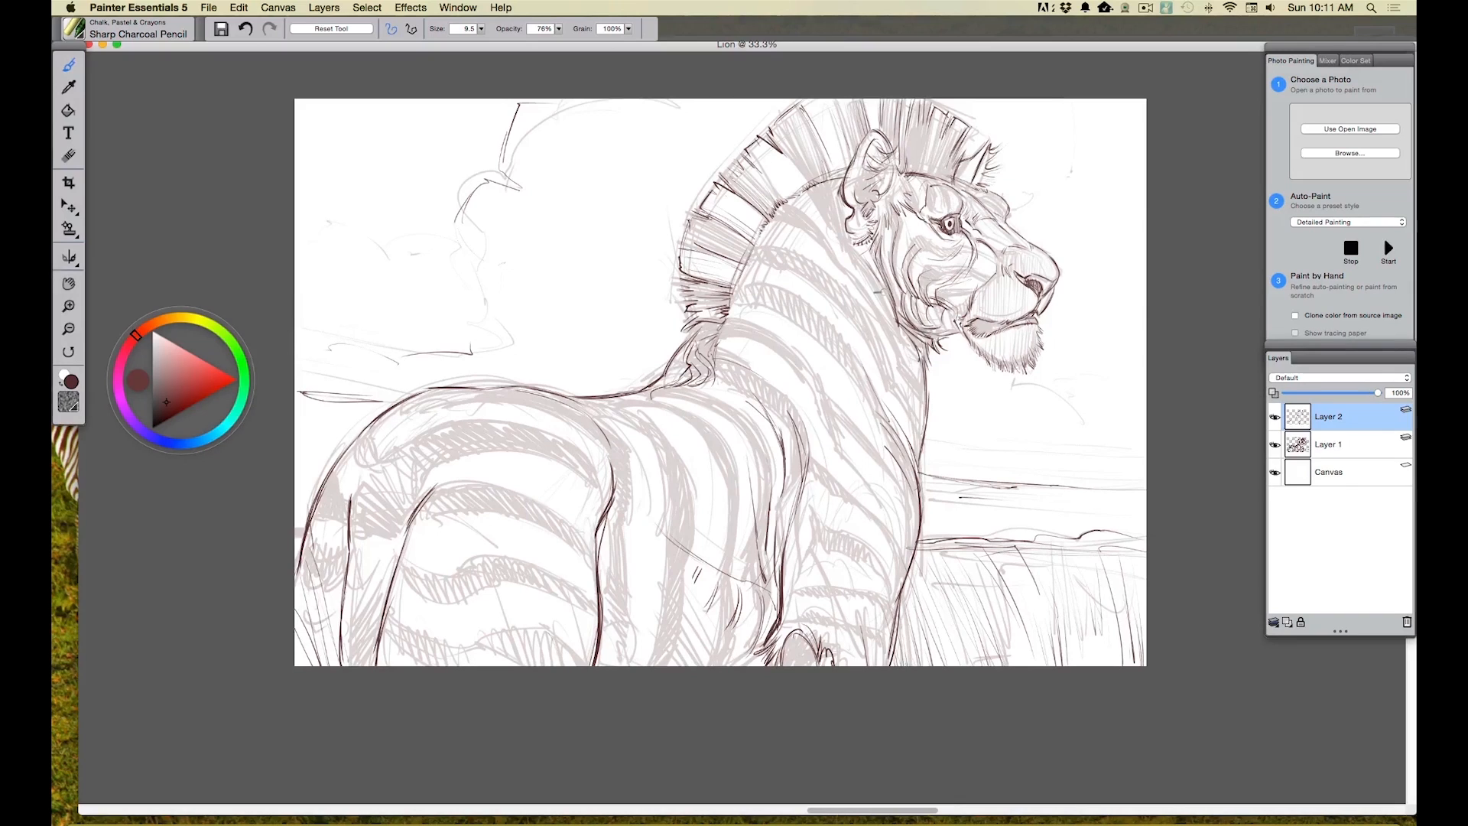